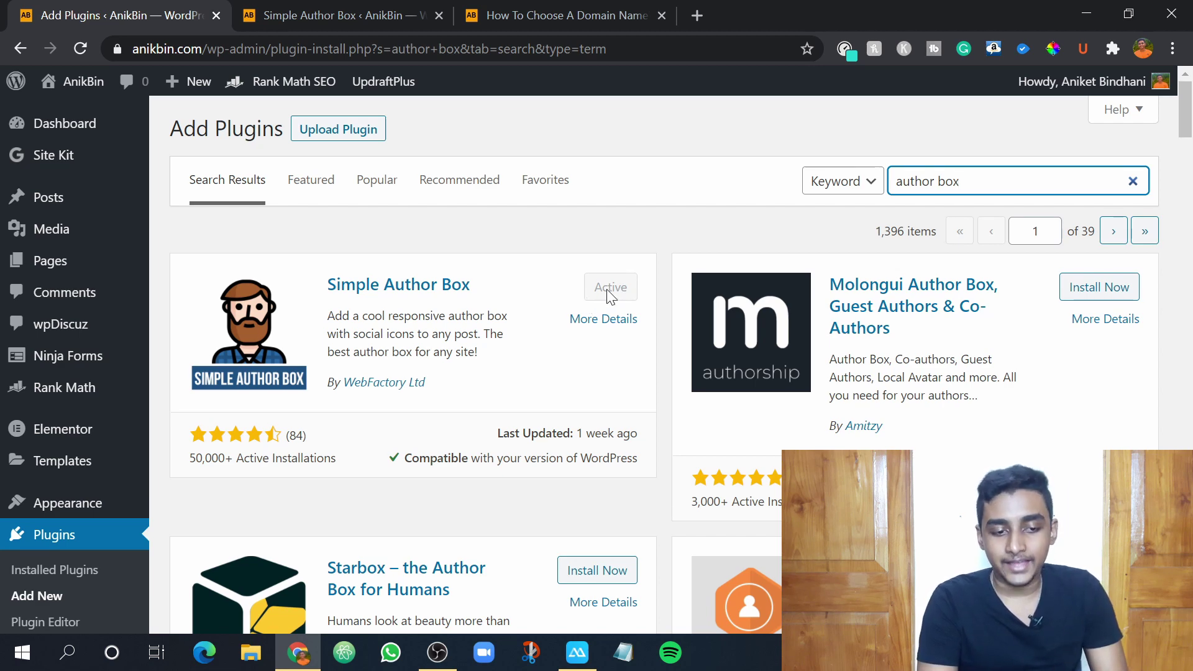
- Close the plugin search page and bring up the Simple Author Box options page with its author box preview
scroll(611, 297, down, 5)
mouse_move(53, 573)
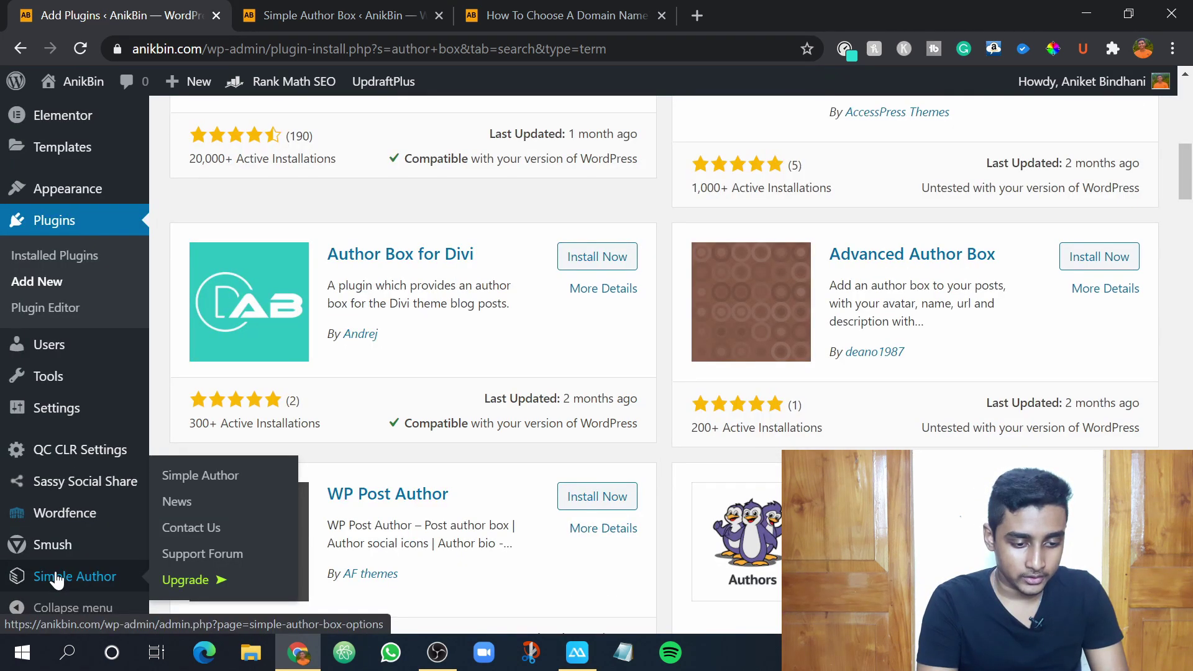
key(ctrl+w)
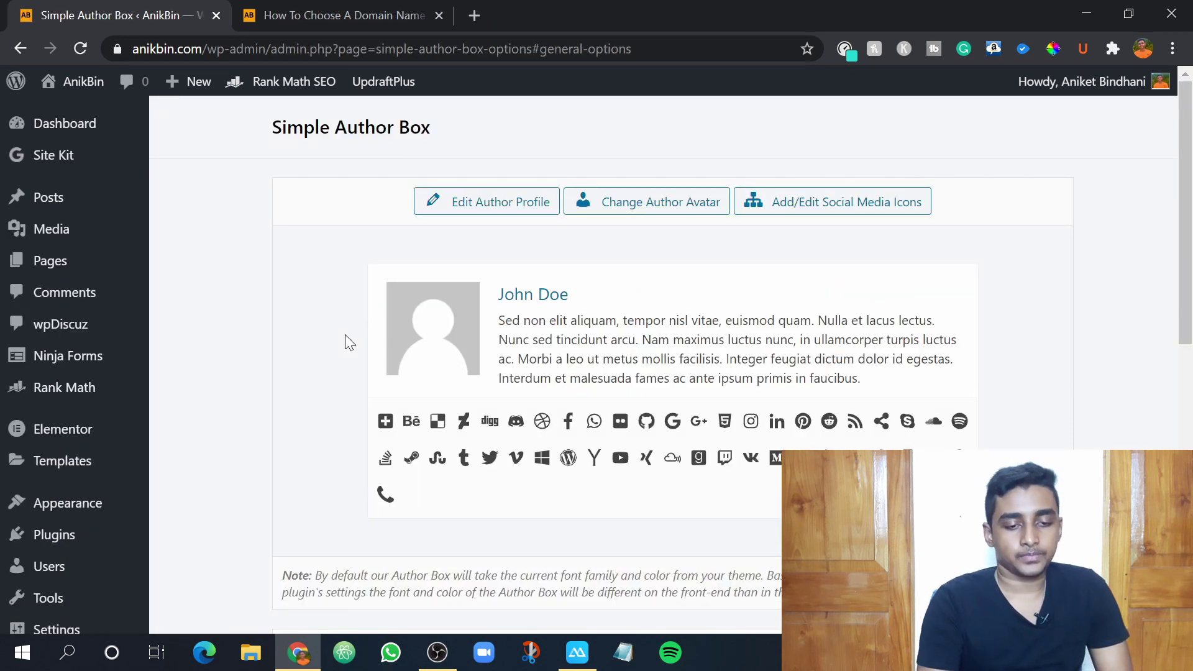
scroll(345, 335, down, 1)
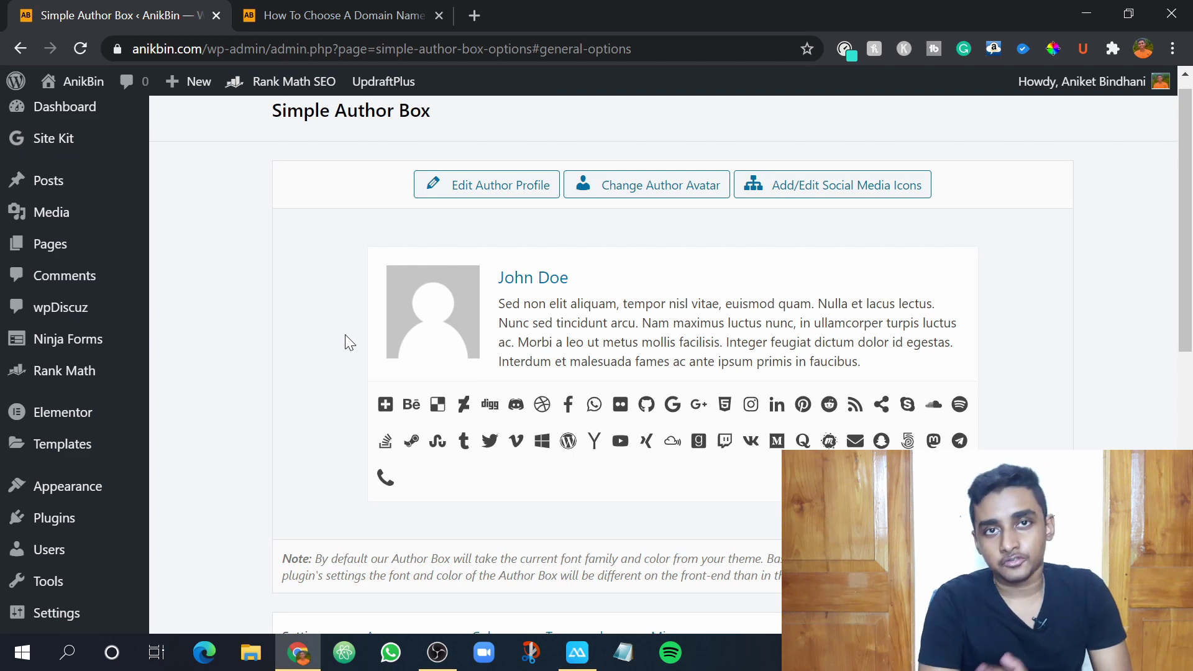
- Examine the author box at the end of the published How To Choose A Domain Name post
click(313, 10)
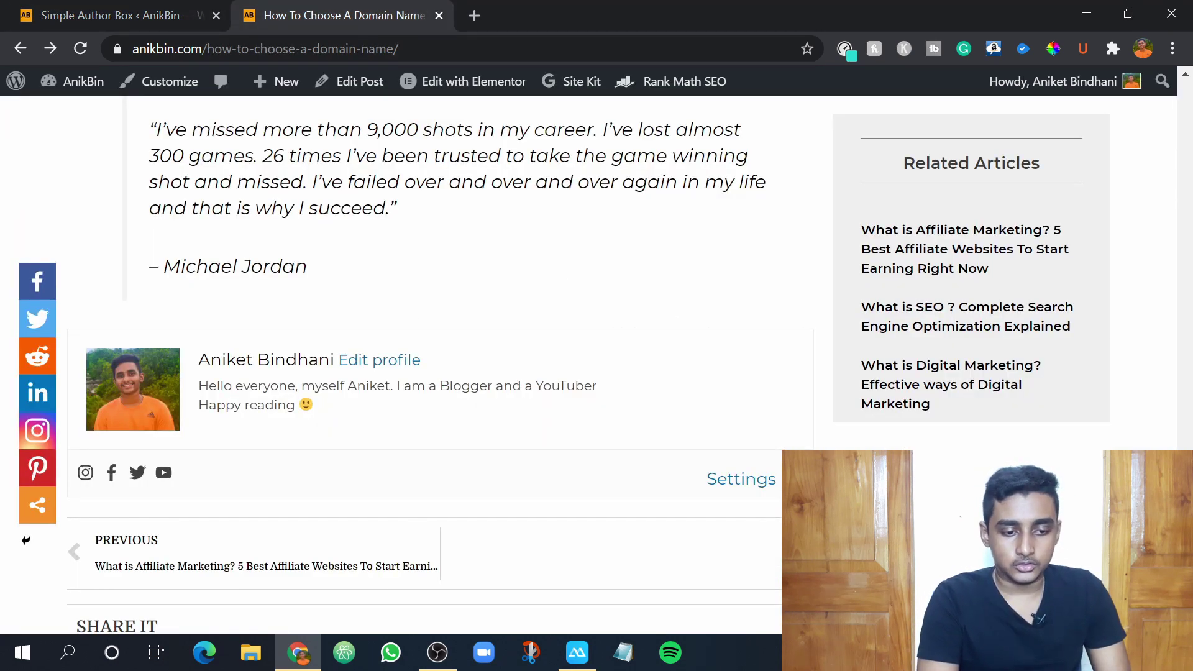
scroll(339, 403, down, 1)
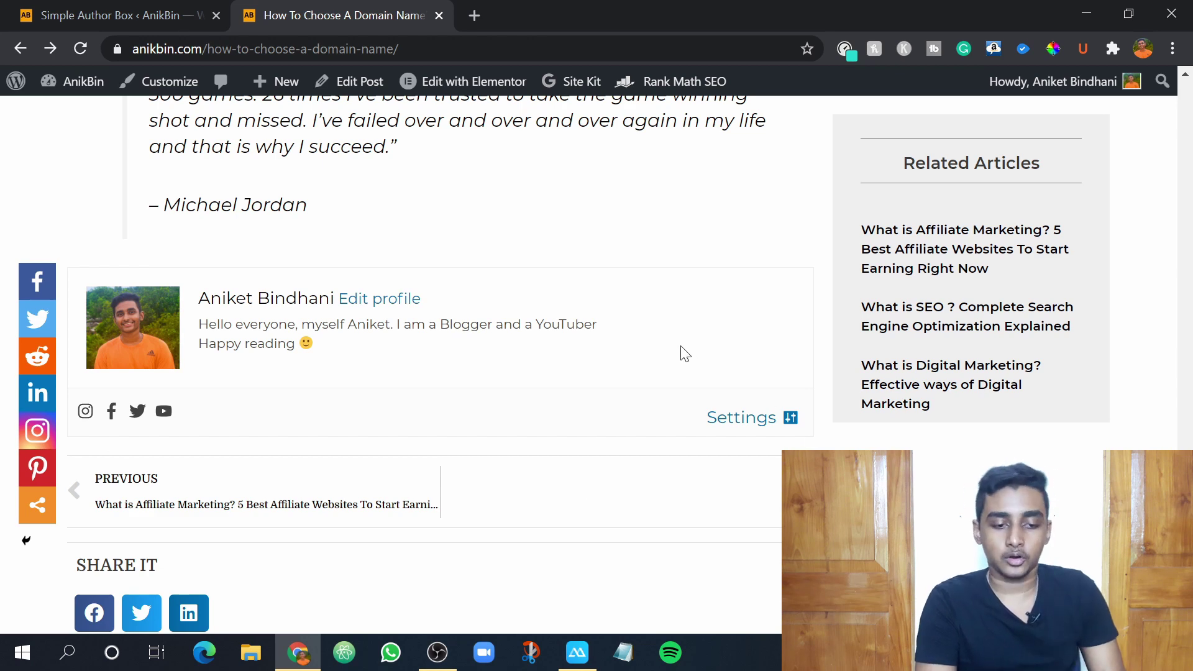
scroll(267, 307, up, 9)
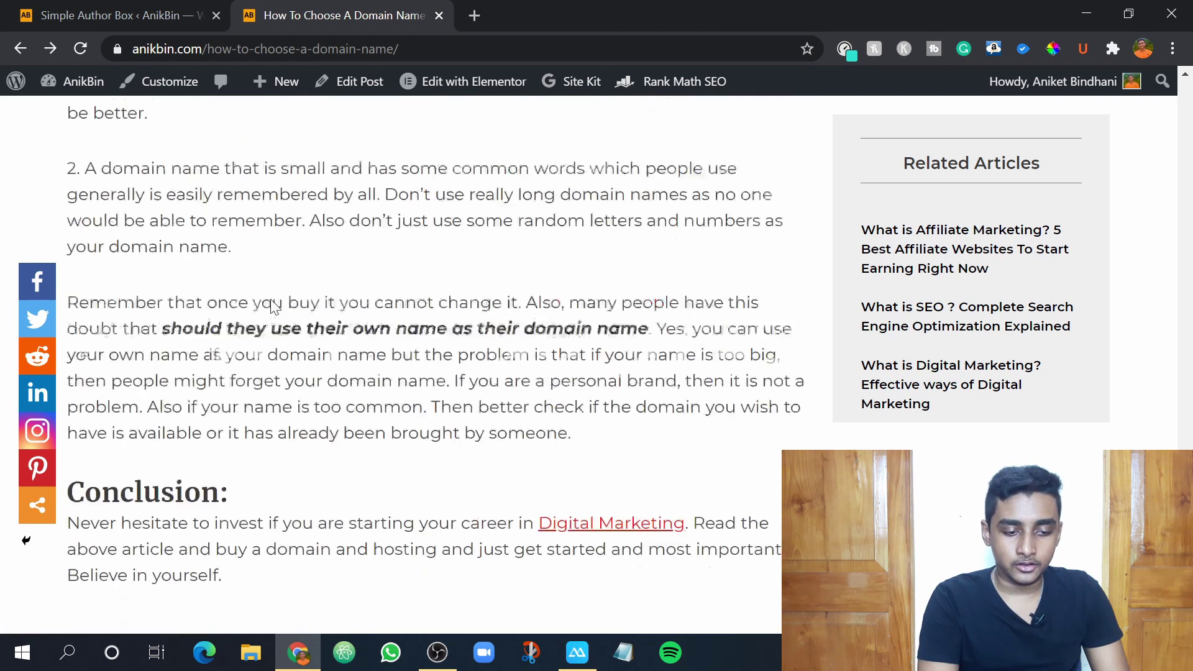
scroll(274, 307, down, 10)
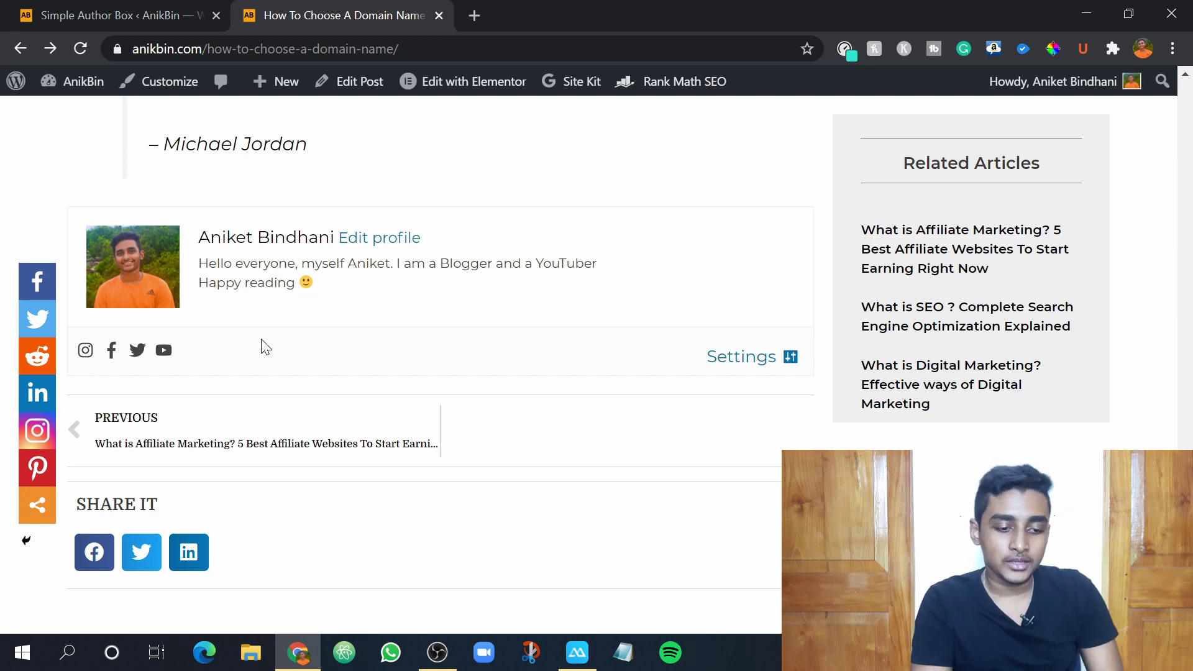
scroll(266, 347, up, 1)
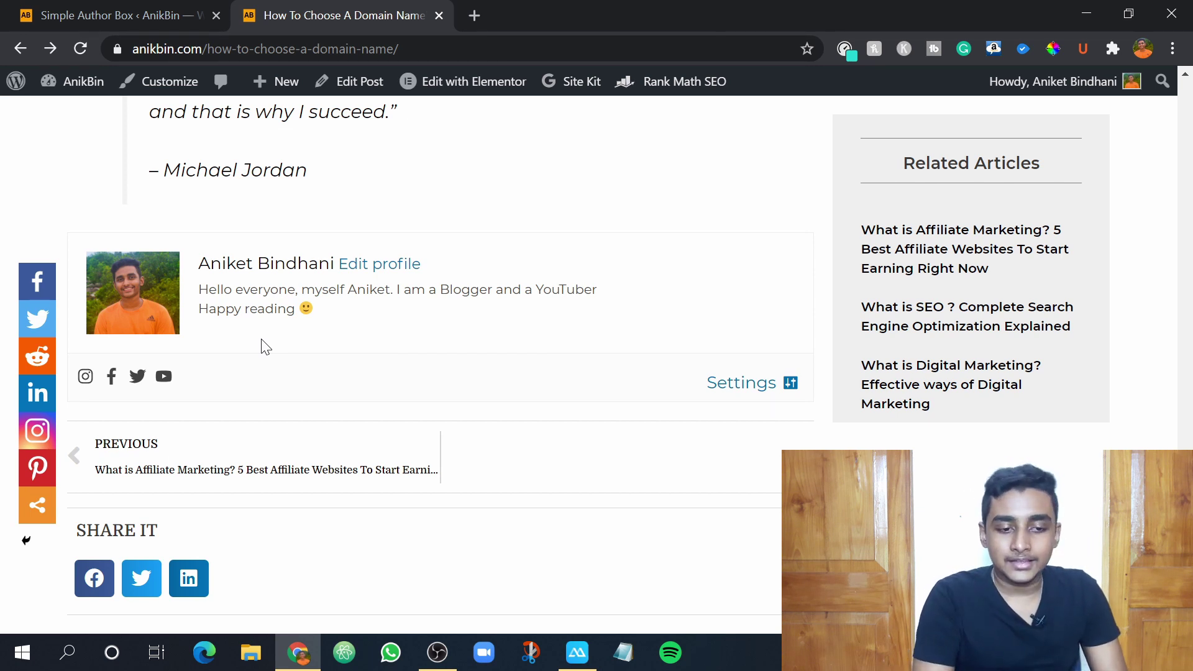
- Review Simple Author Box's general settings and compare the social icon link option with the icons in the published post
click(115, 13)
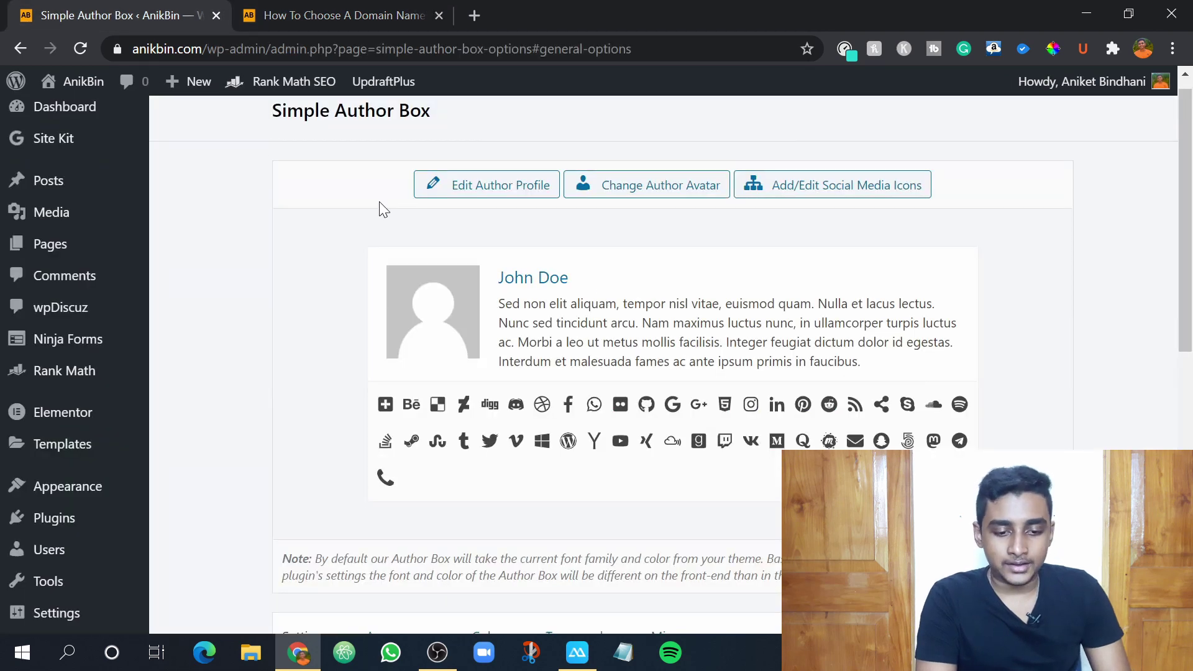
scroll(607, 348, down, 7)
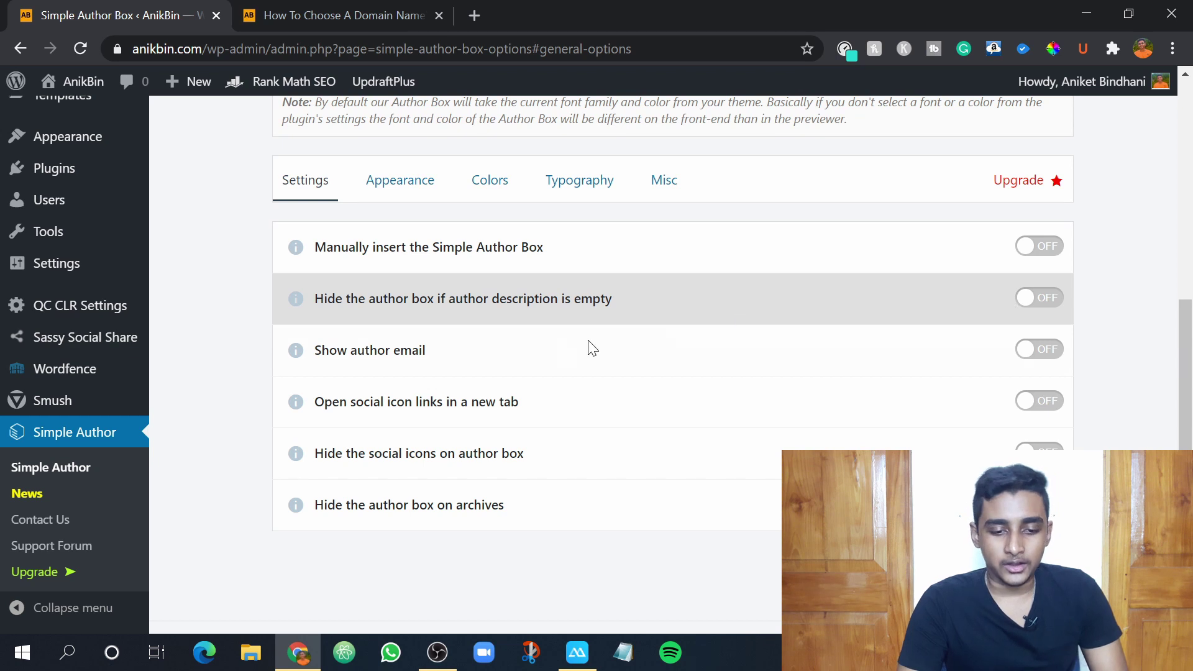
scroll(486, 359, down, 1)
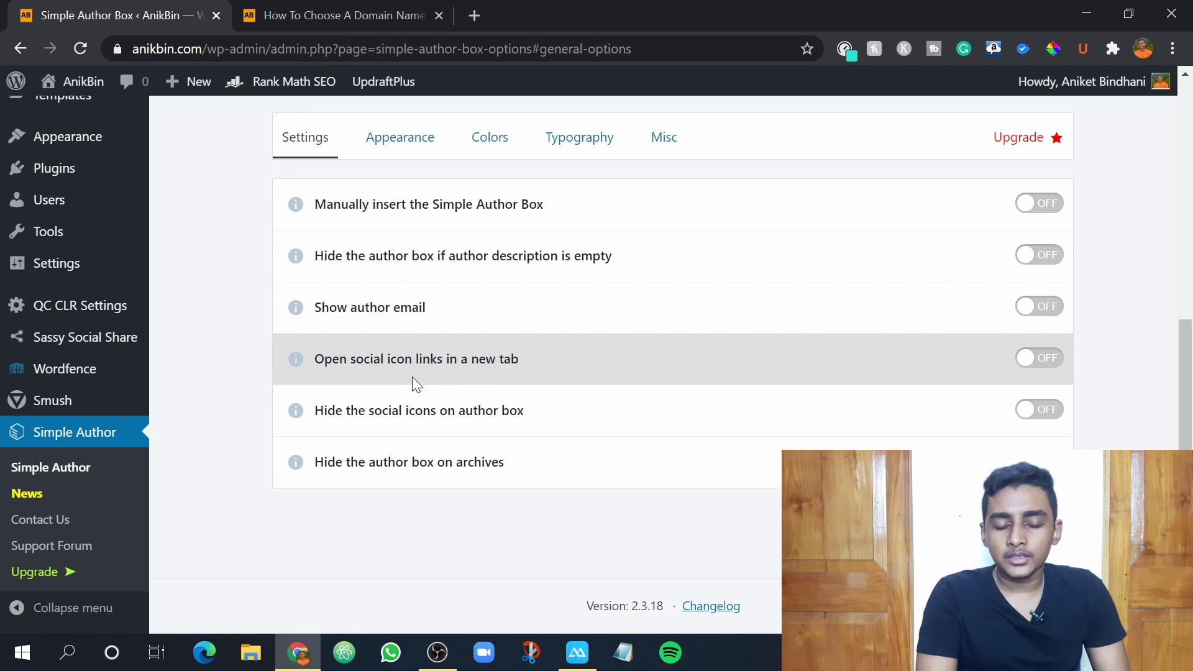
click(327, 8)
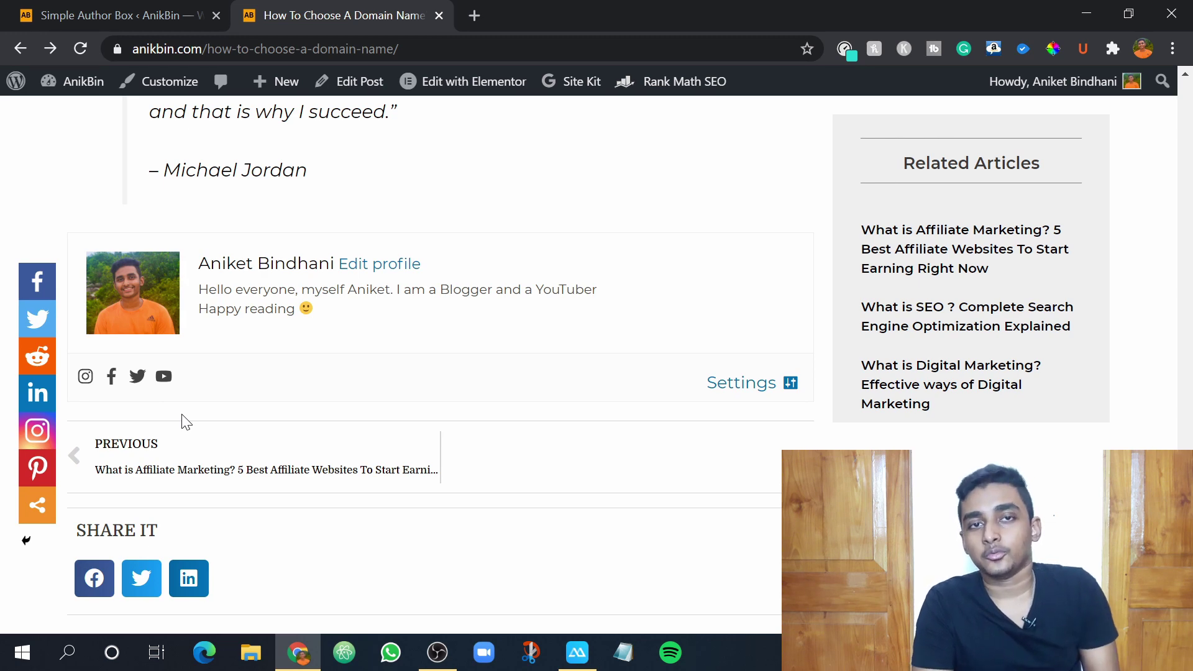
click(73, 9)
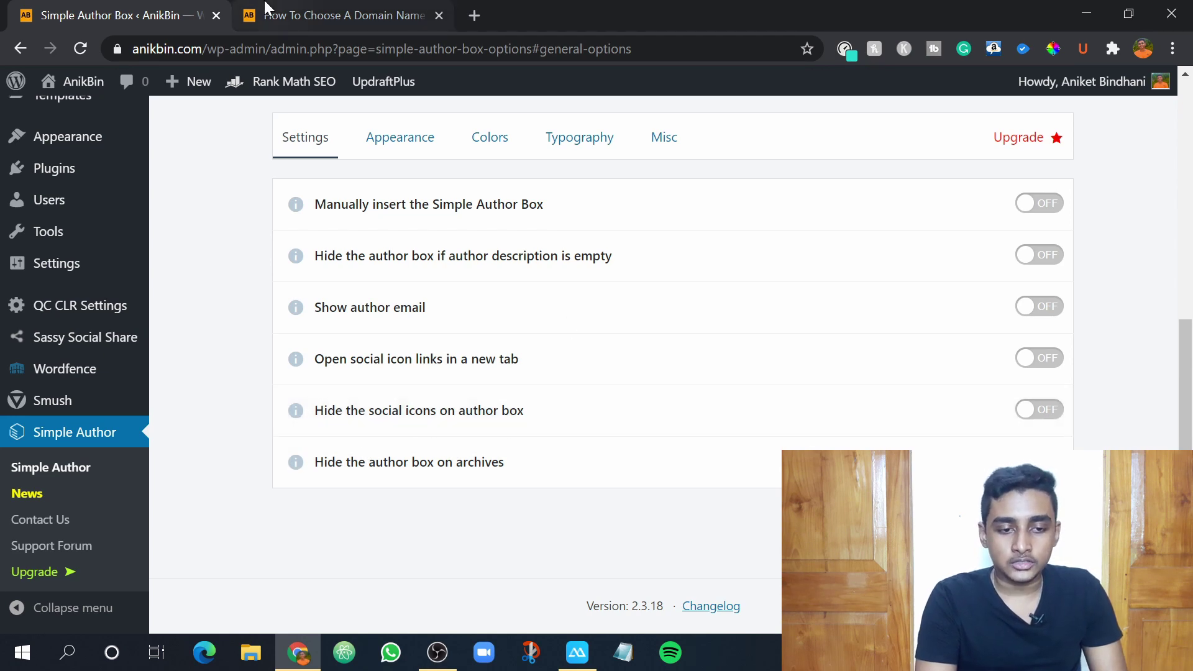
click(335, 15)
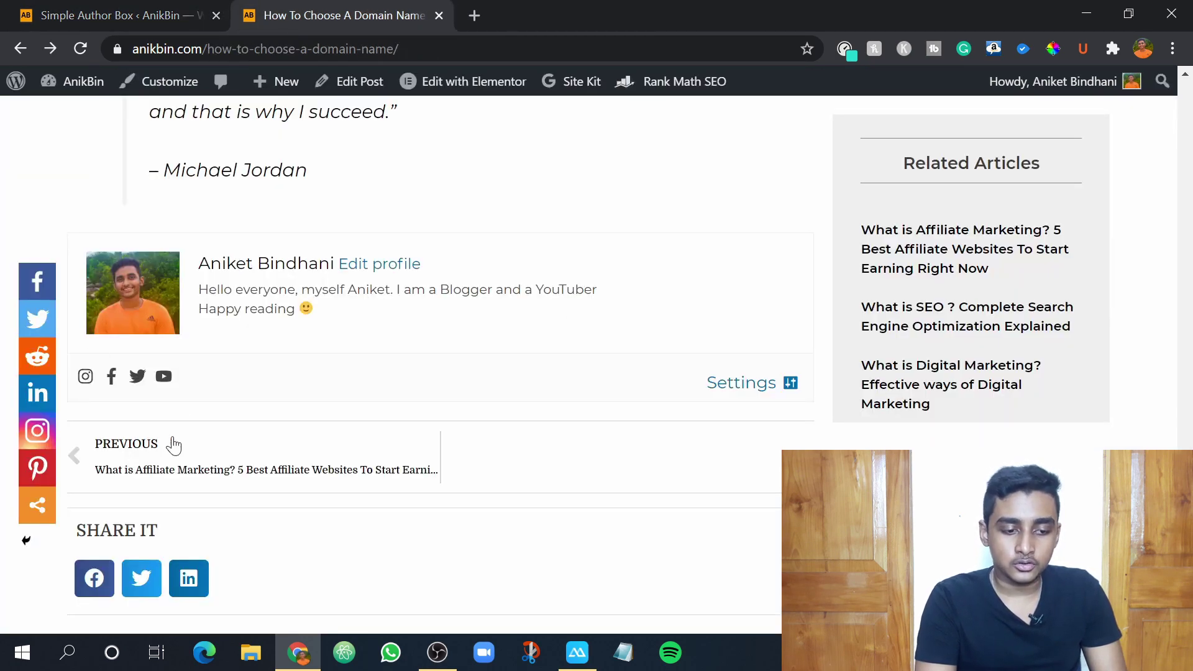
- Review the author box's margin and padding appearance options and compare them with the box in the published post
click(59, 9)
click(434, 203)
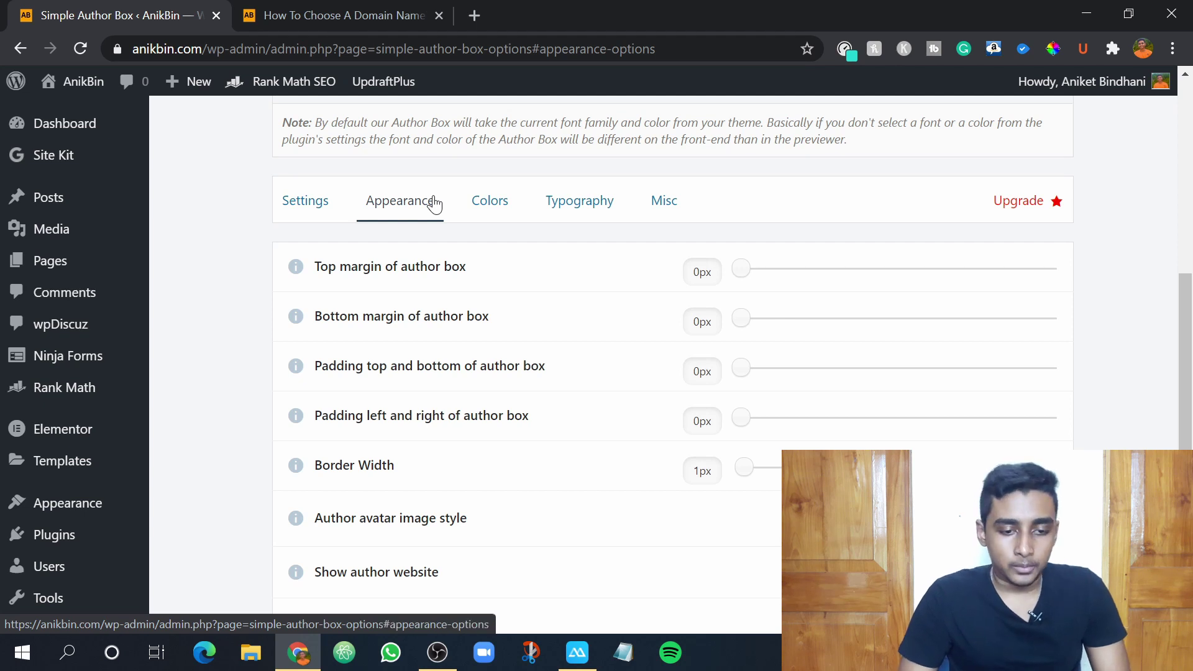
scroll(462, 296, down, 1)
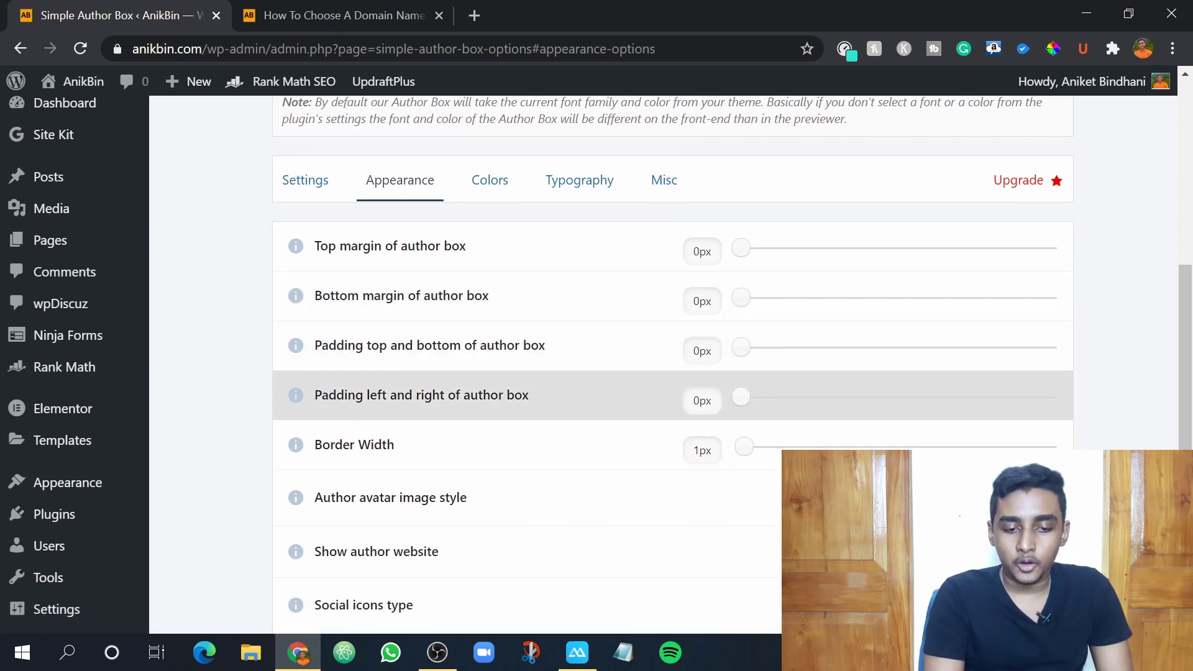
click(275, 6)
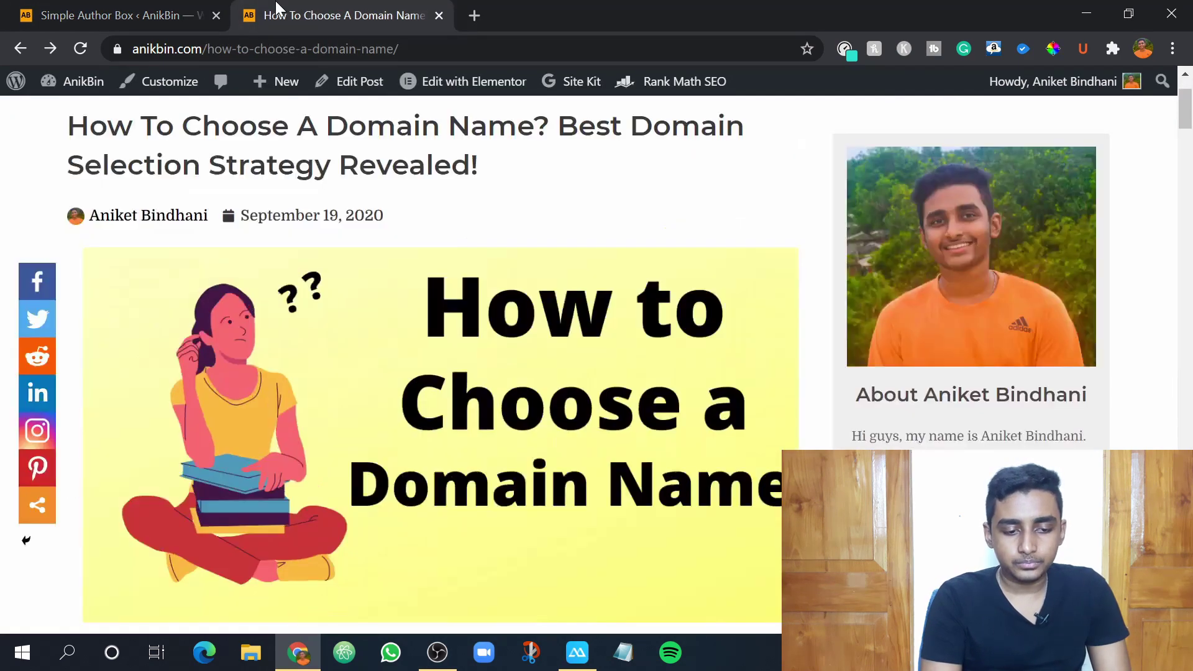
scroll(318, 385, down, 10)
scroll(318, 386, down, 20)
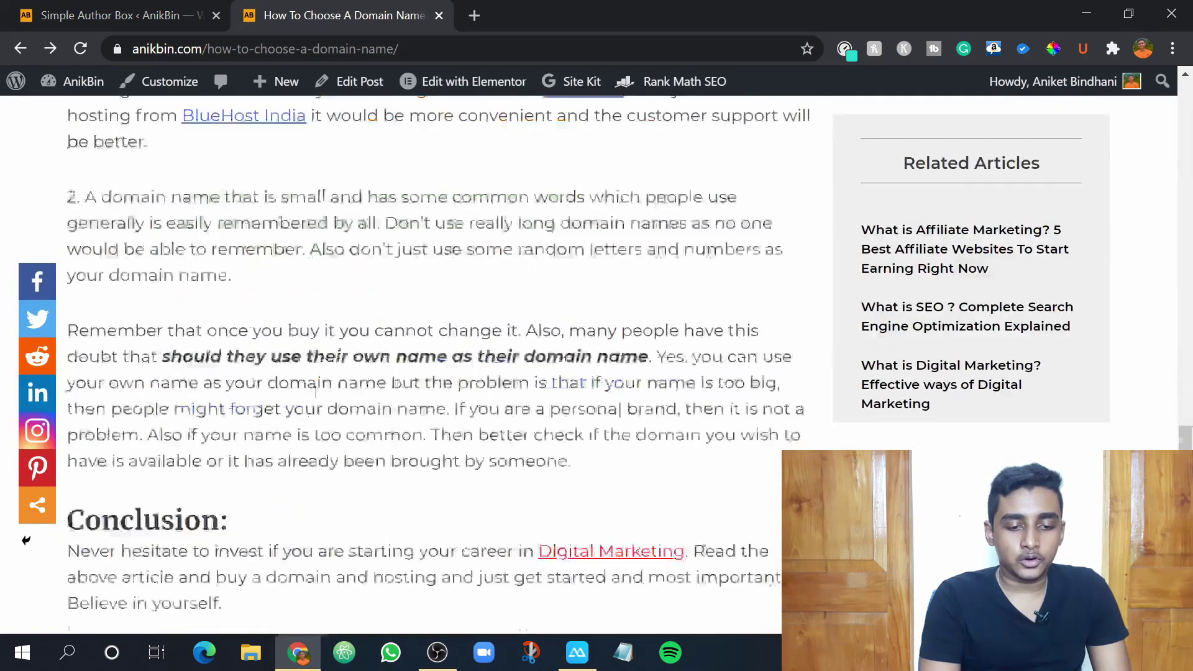
scroll(314, 373, up, 1)
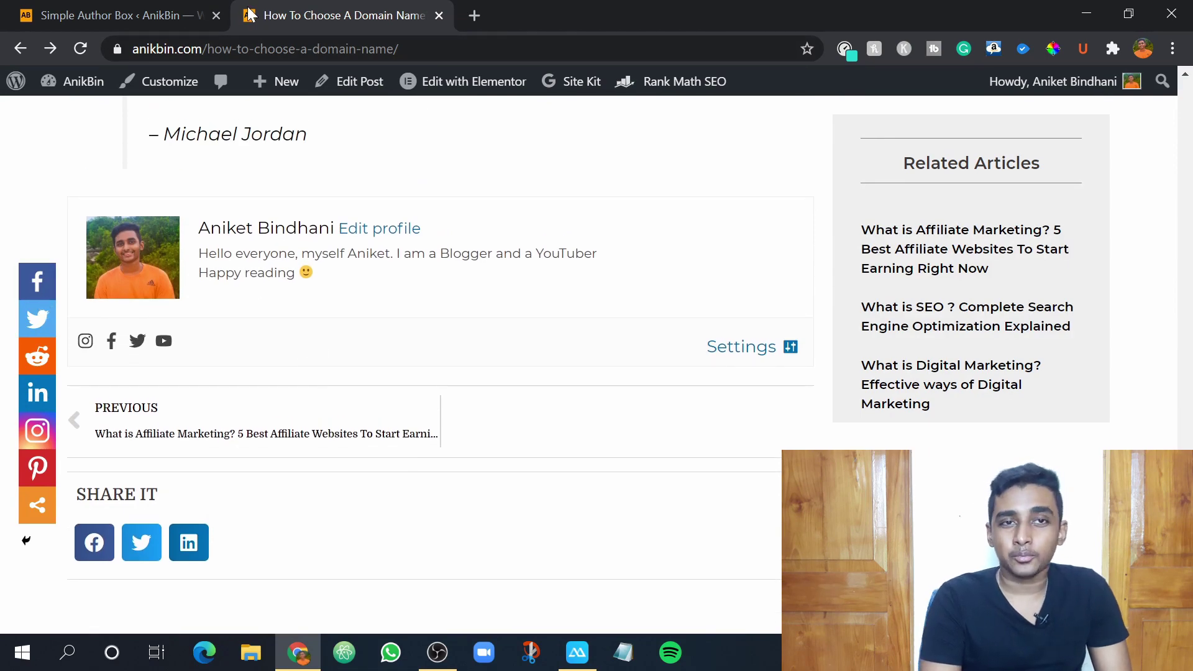
- Check the Border Width appearance option against the border around the author box in the published post
click(198, 11)
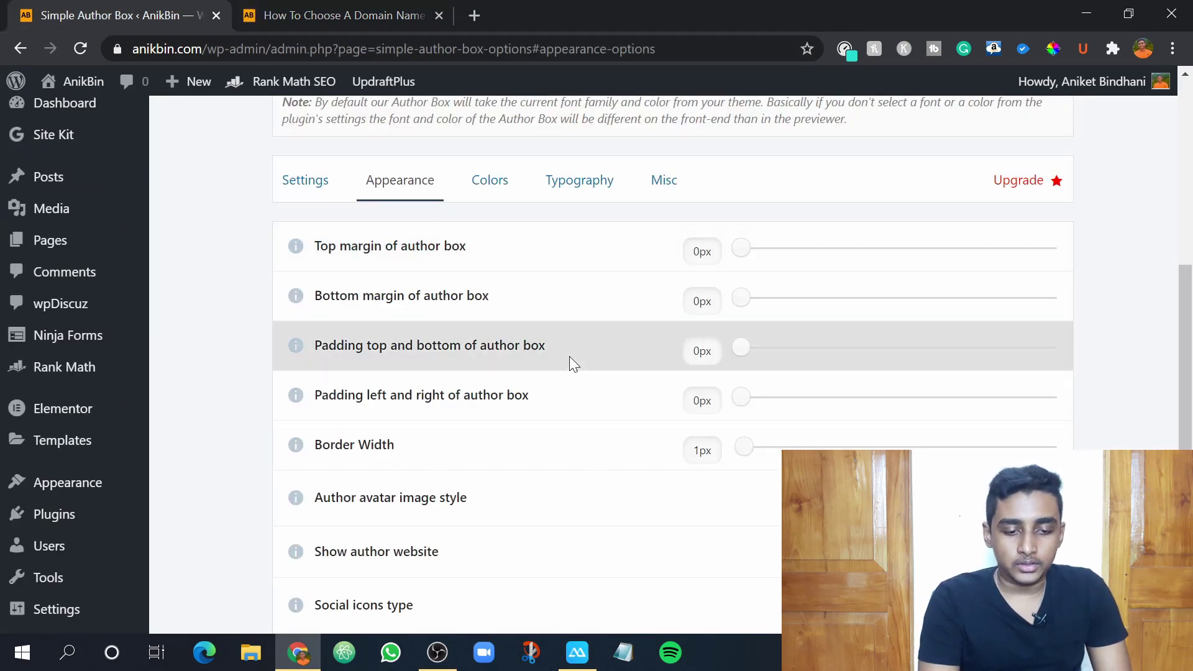
scroll(567, 359, down, 1)
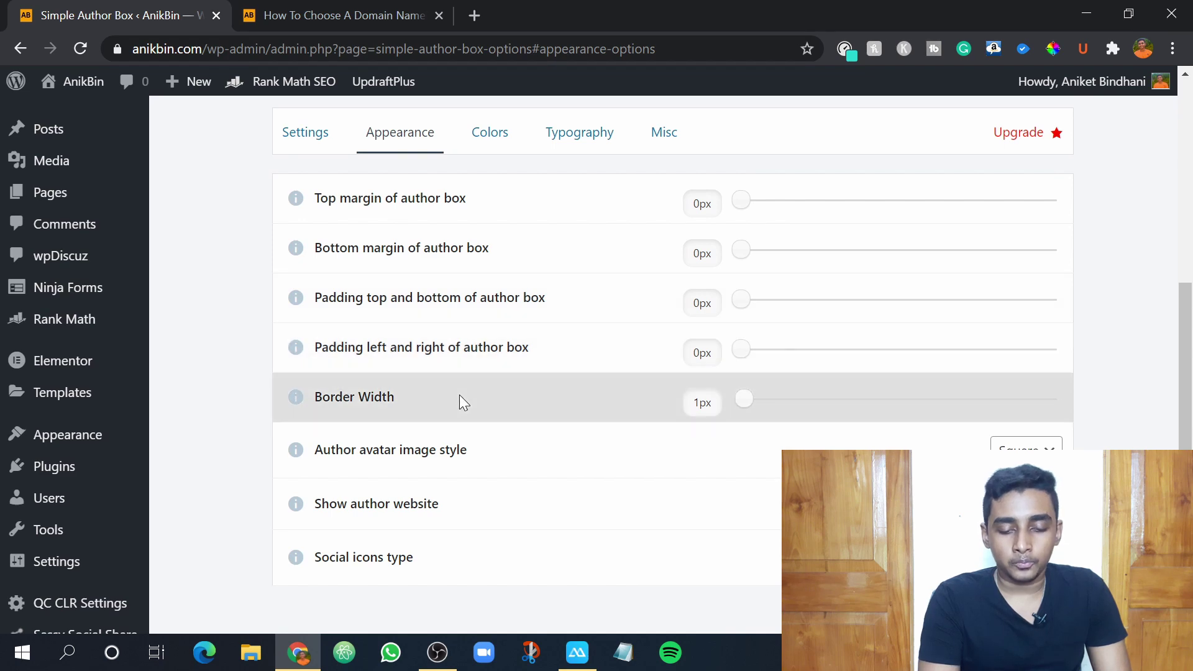
click(423, 11)
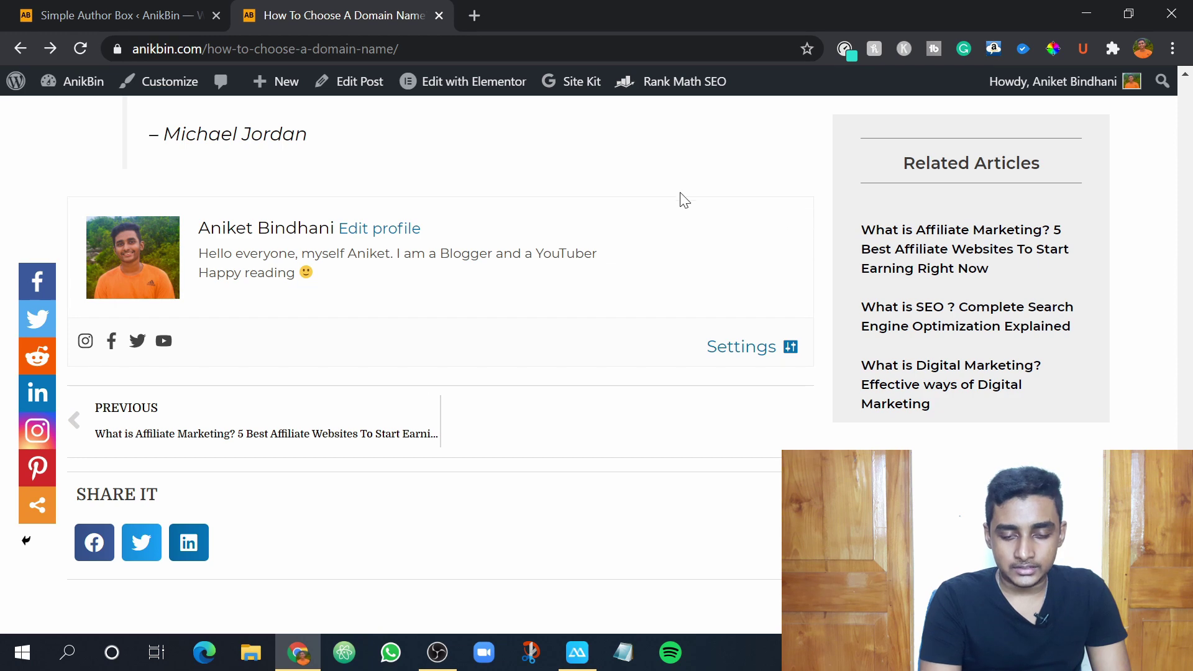
click(84, 9)
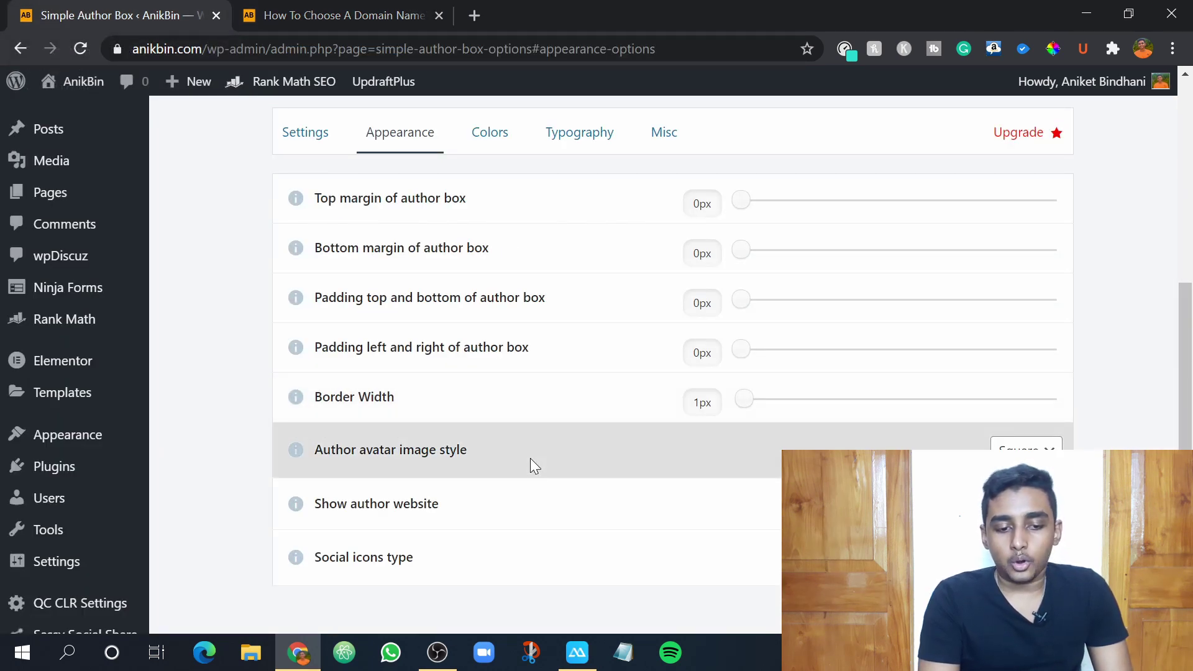
- Inspect the author avatar image style choices and compare them with the avatar in the published post
scroll(530, 462, down, 1)
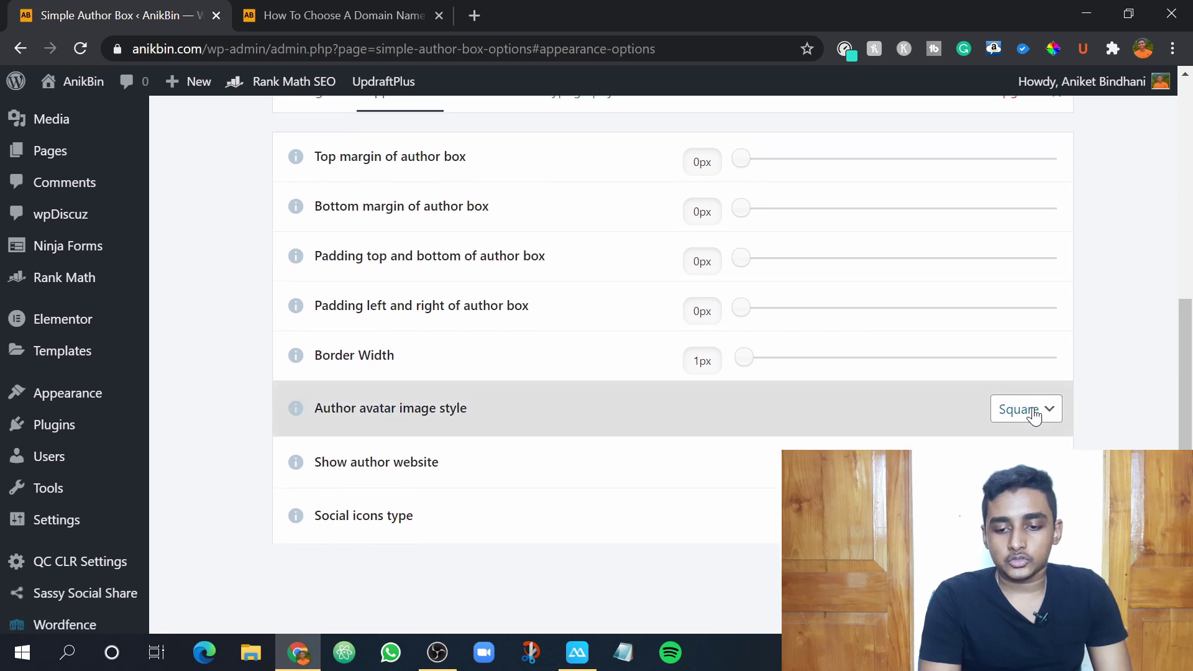
click(1033, 416)
click(1034, 414)
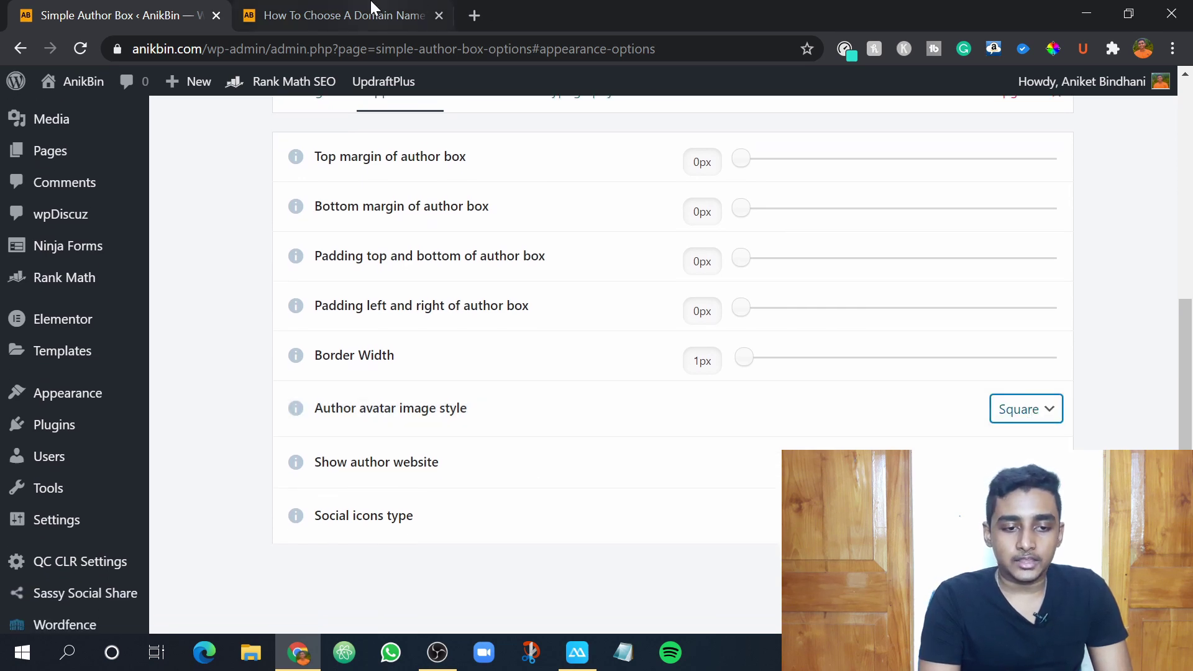
click(373, 9)
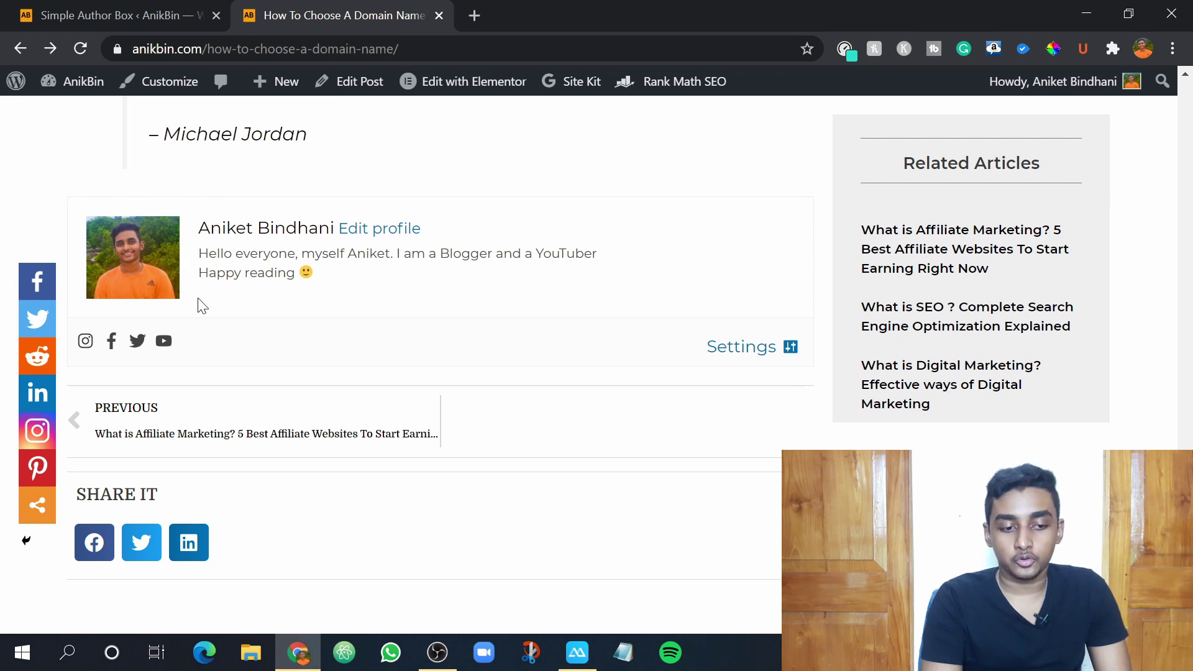
click(125, 15)
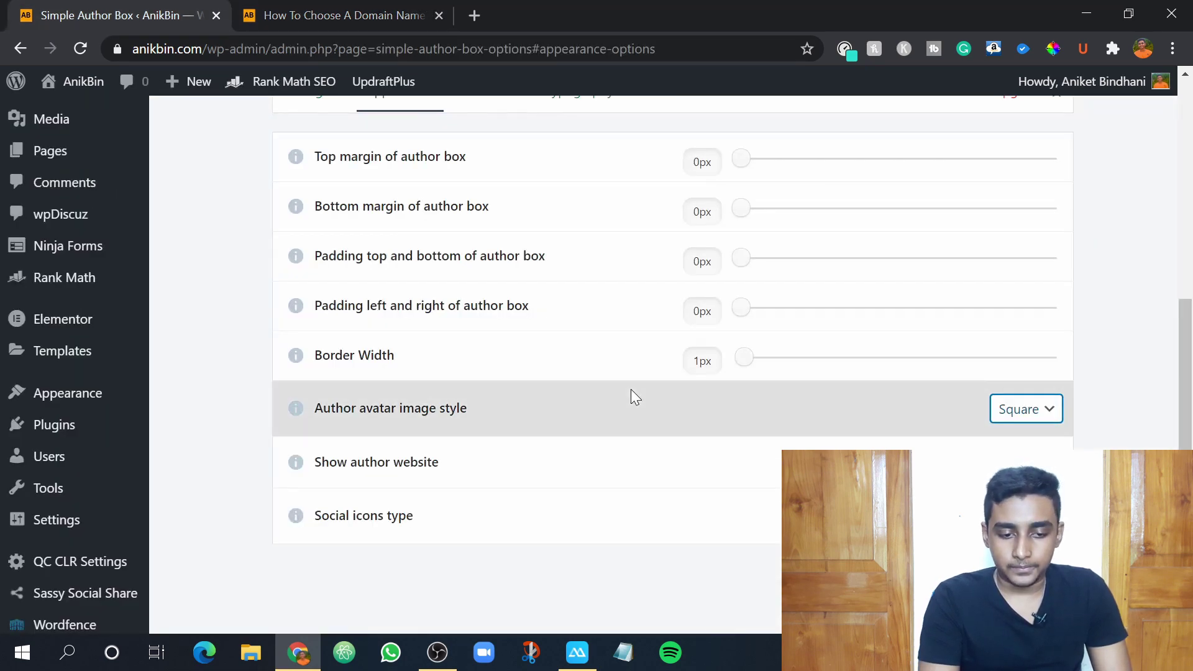
- Review the Show author website and Social icons type options alongside the author name and icons in the post
scroll(631, 389, down, 1)
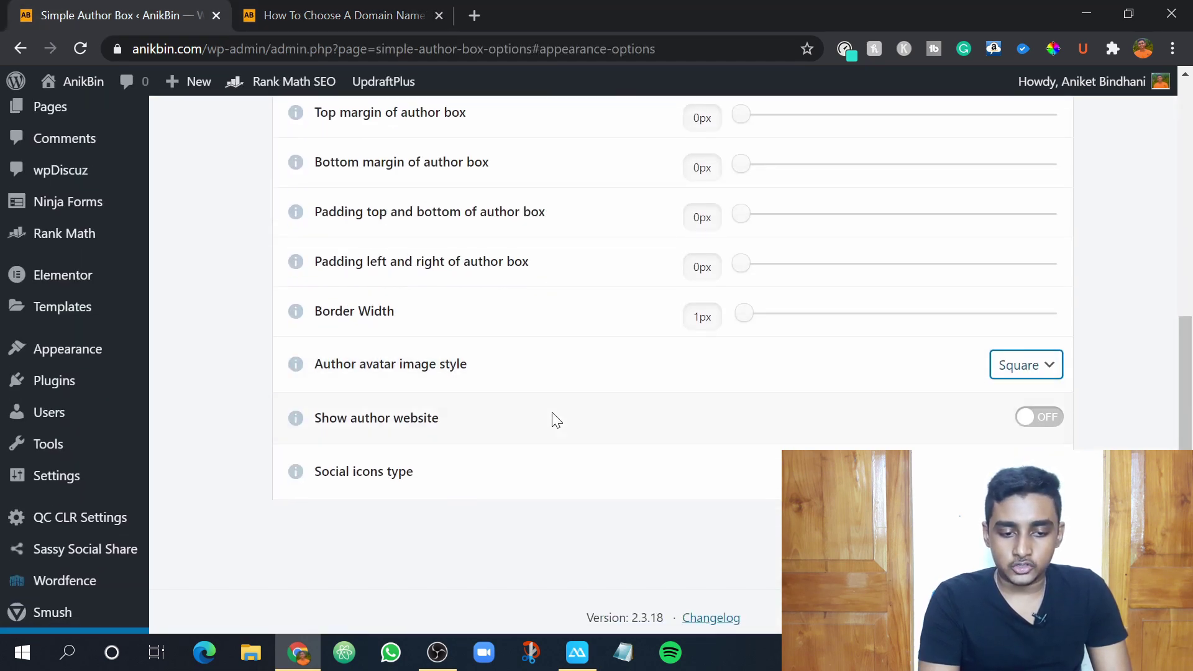
click(357, 3)
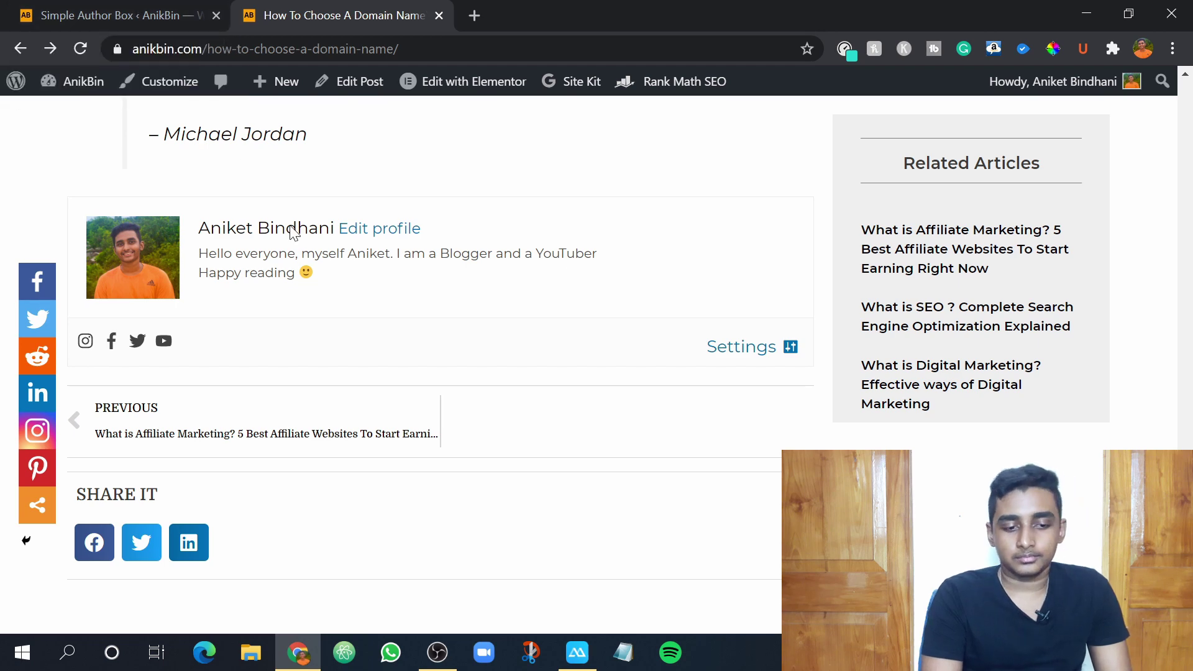
click(118, 15)
click(479, 456)
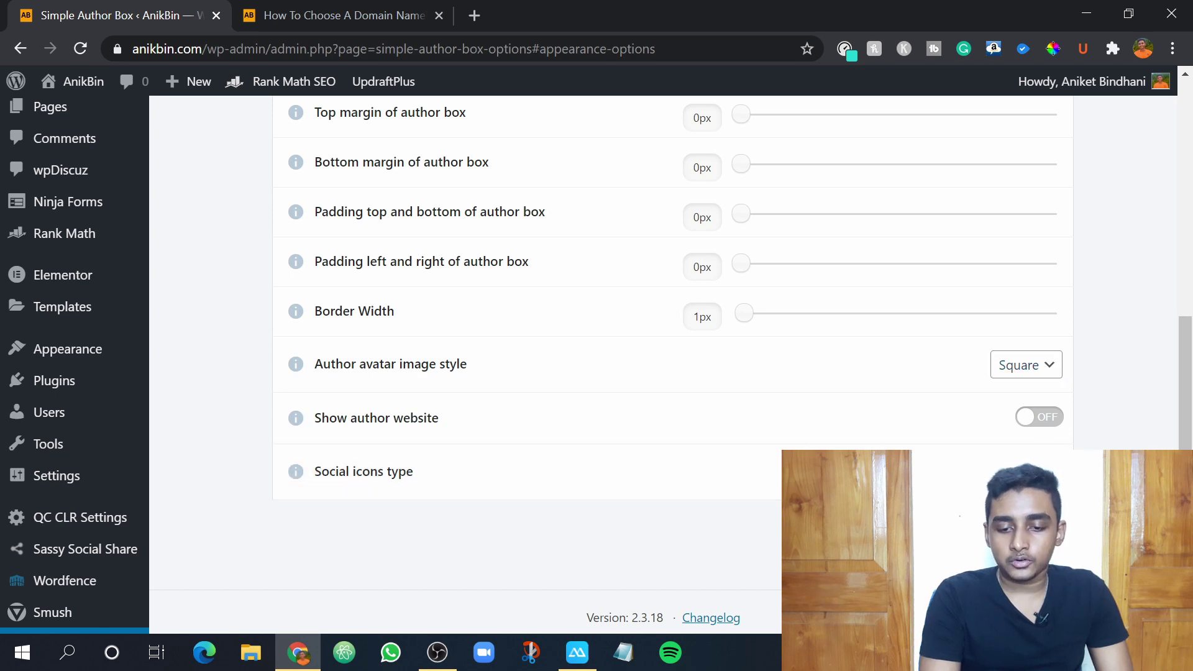
click(331, 3)
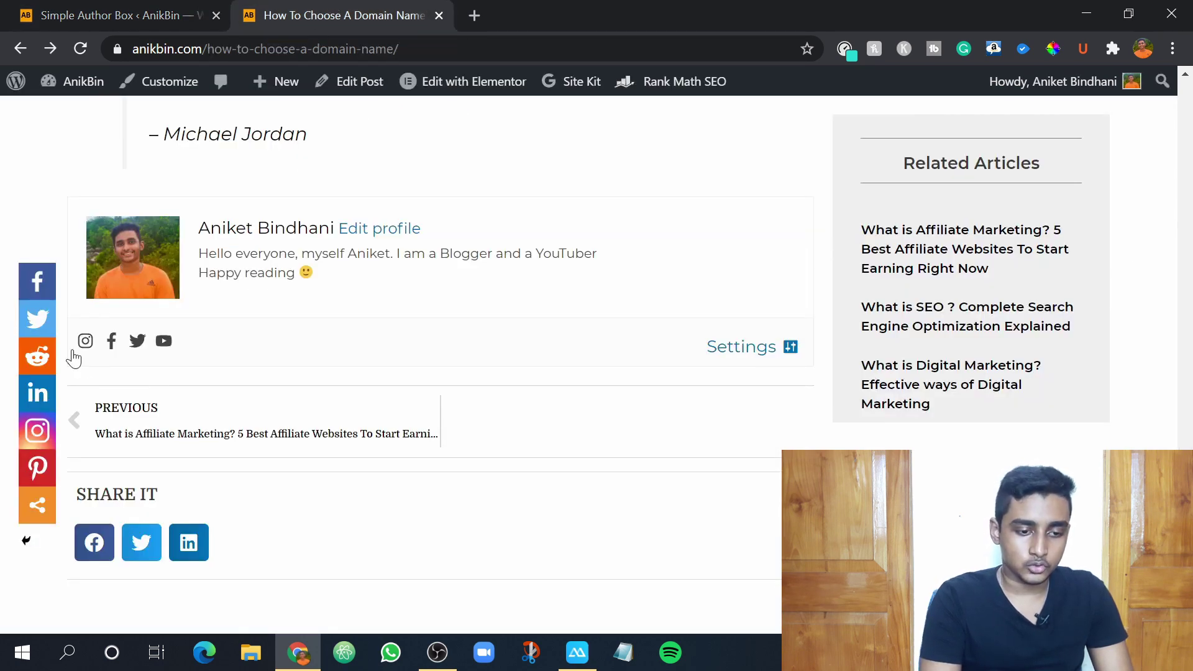
- Review the plugin's color options for the author name, border, backgrounds, paragraphs, links and social icons
click(93, 14)
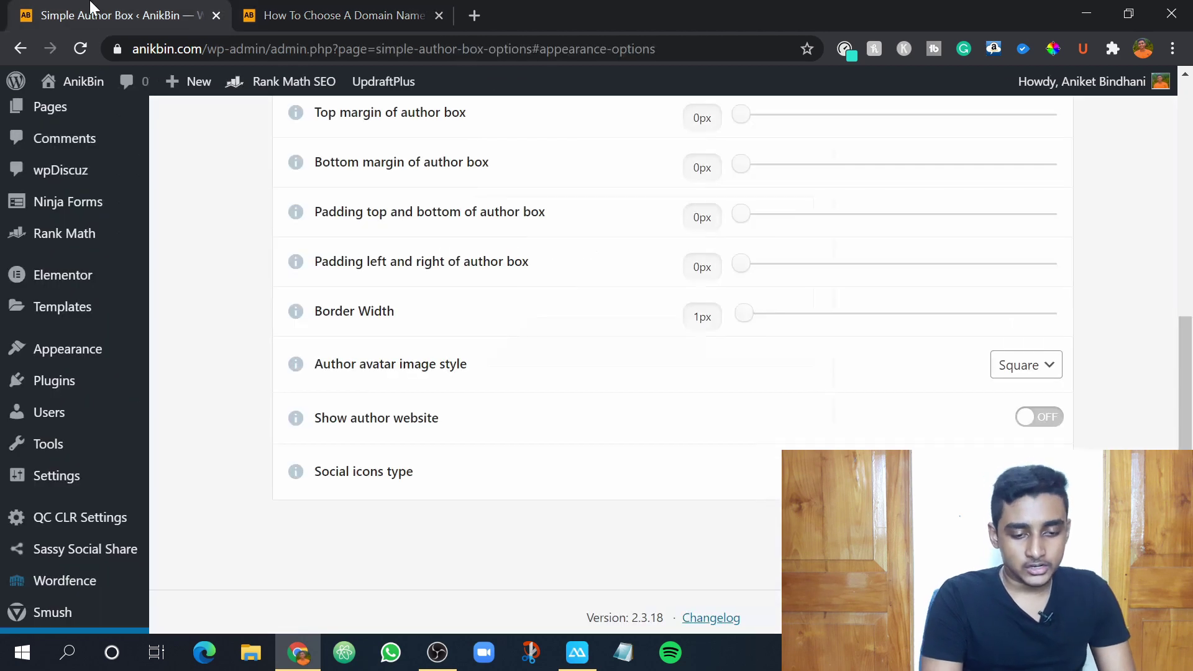
scroll(746, 303, up, 5)
click(471, 218)
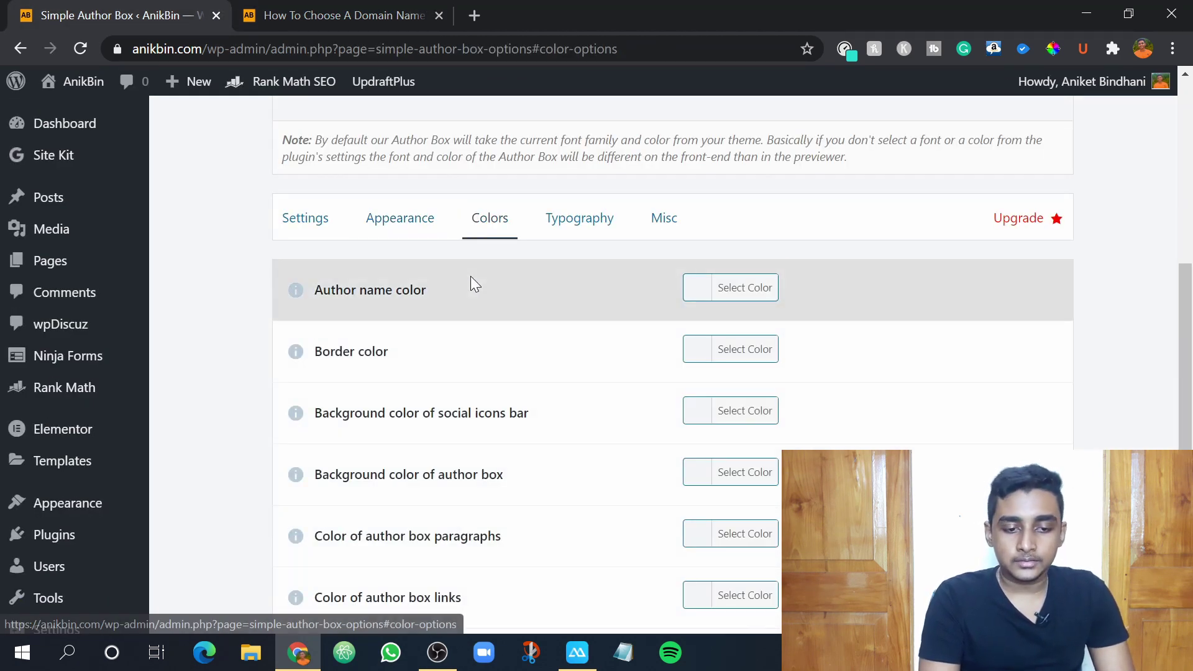
scroll(471, 276, down, 1)
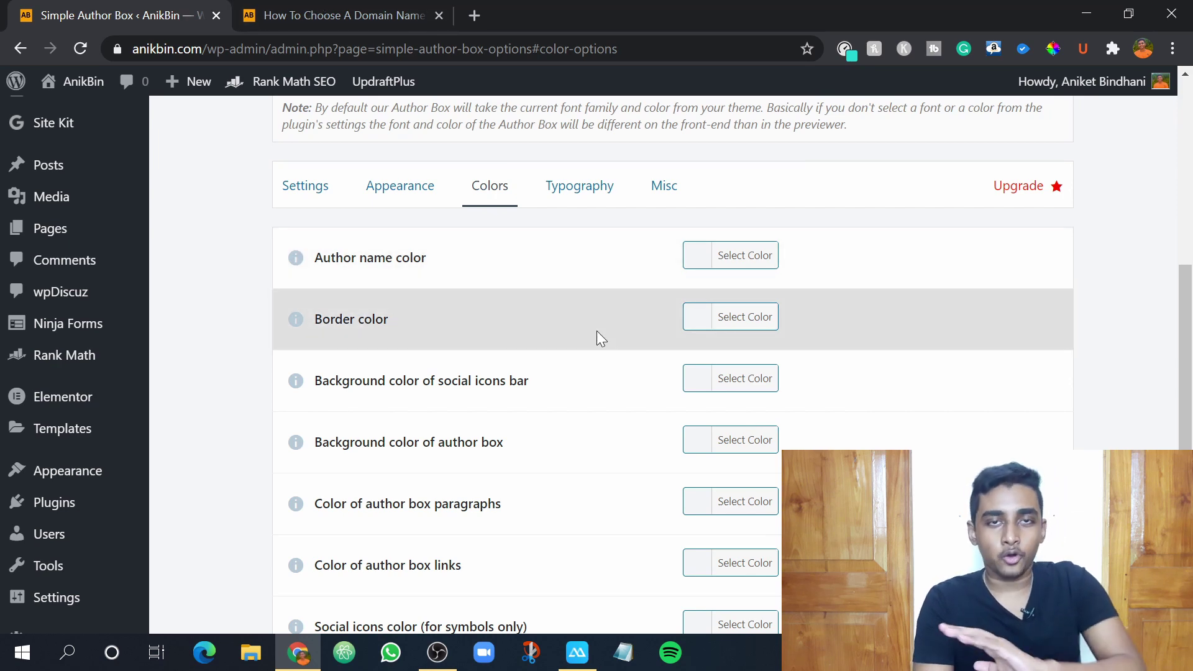
scroll(596, 335, down, 4)
scroll(596, 336, up, 4)
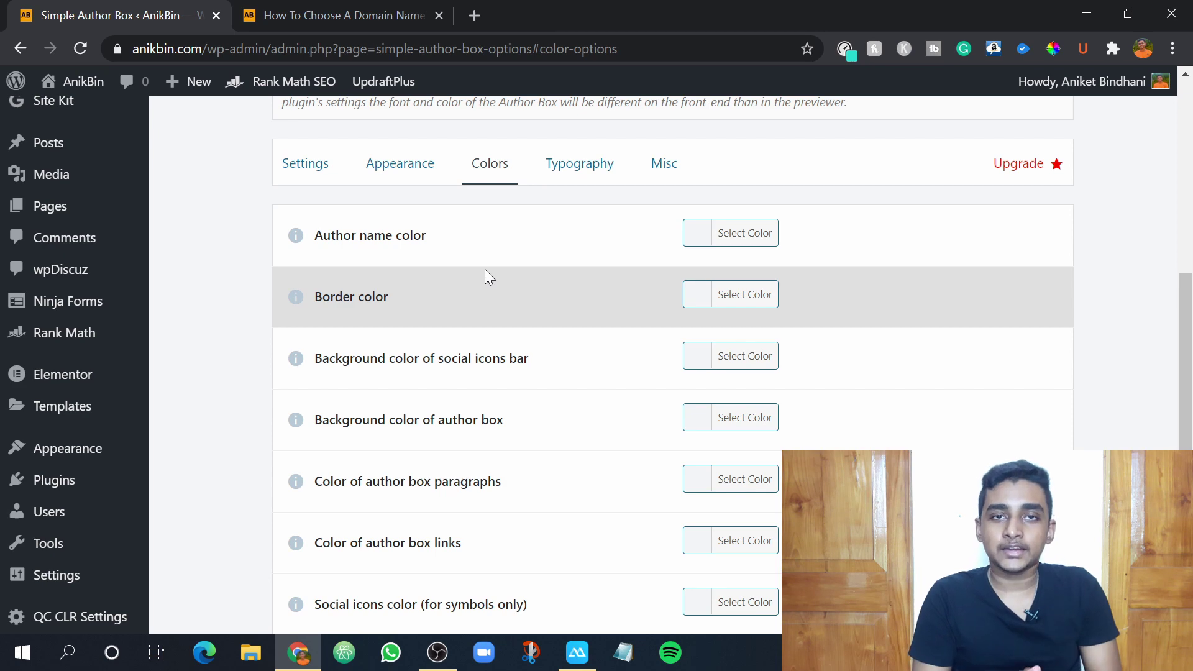
- Compare the plugin's color options for the name, border, backgrounds, paragraphs, links and social icons with the author box in the published post
drag(485, 270, 318, 5)
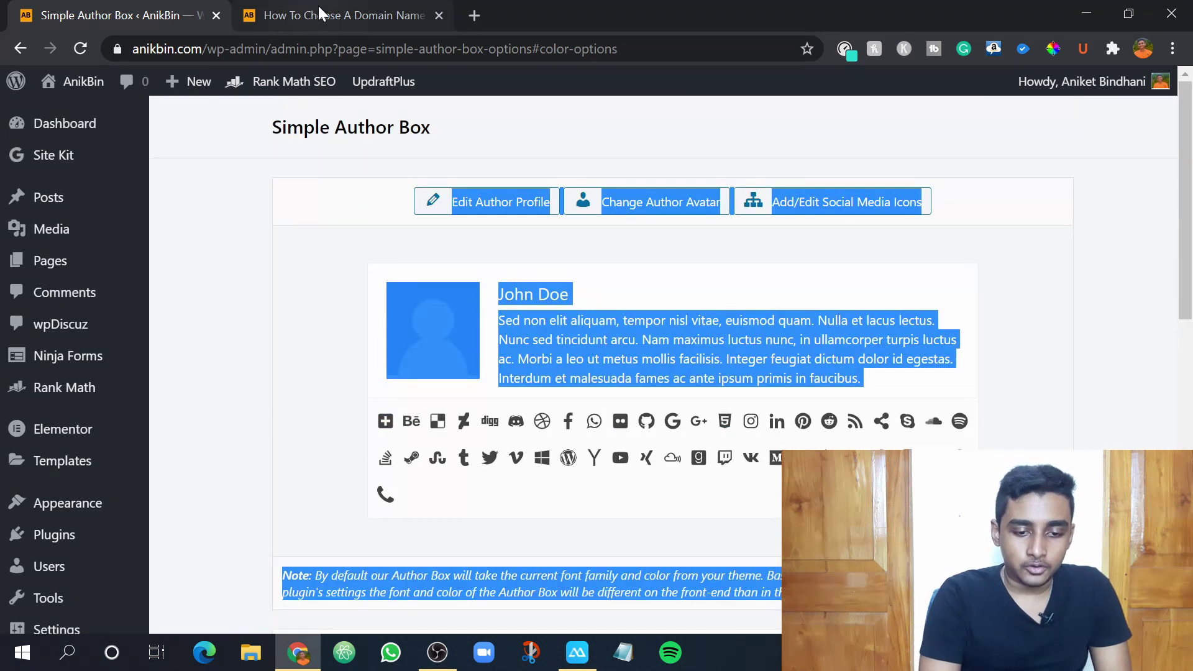
click(267, 394)
scroll(268, 394, down, 4)
scroll(267, 394, down, 3)
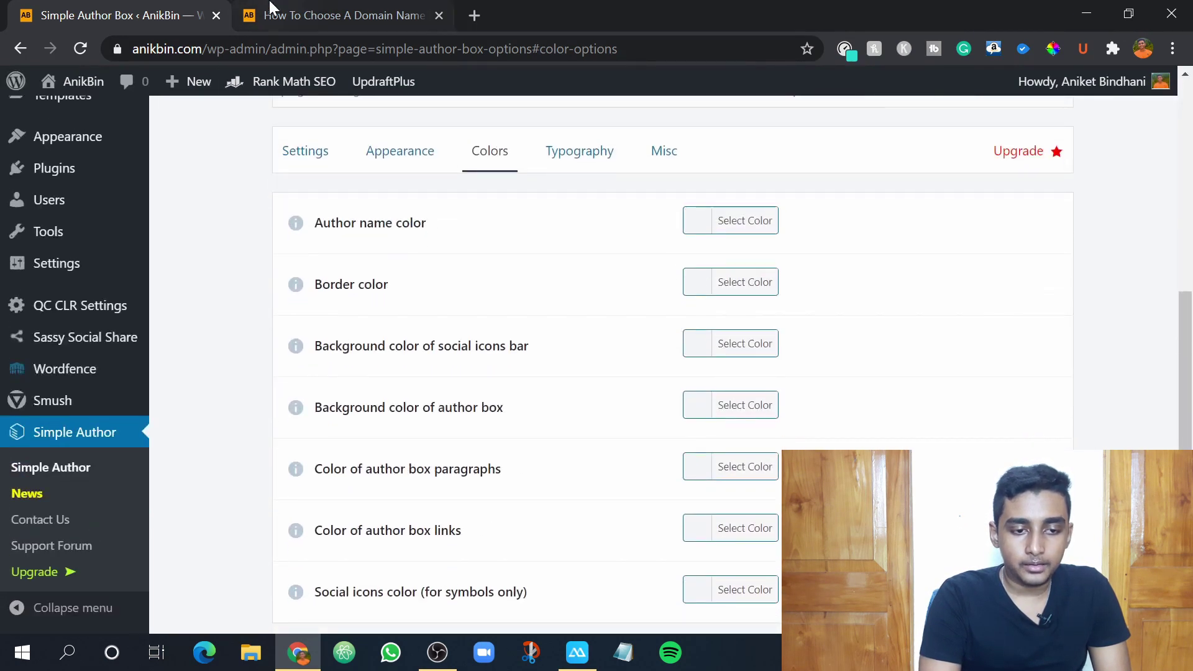
click(269, 15)
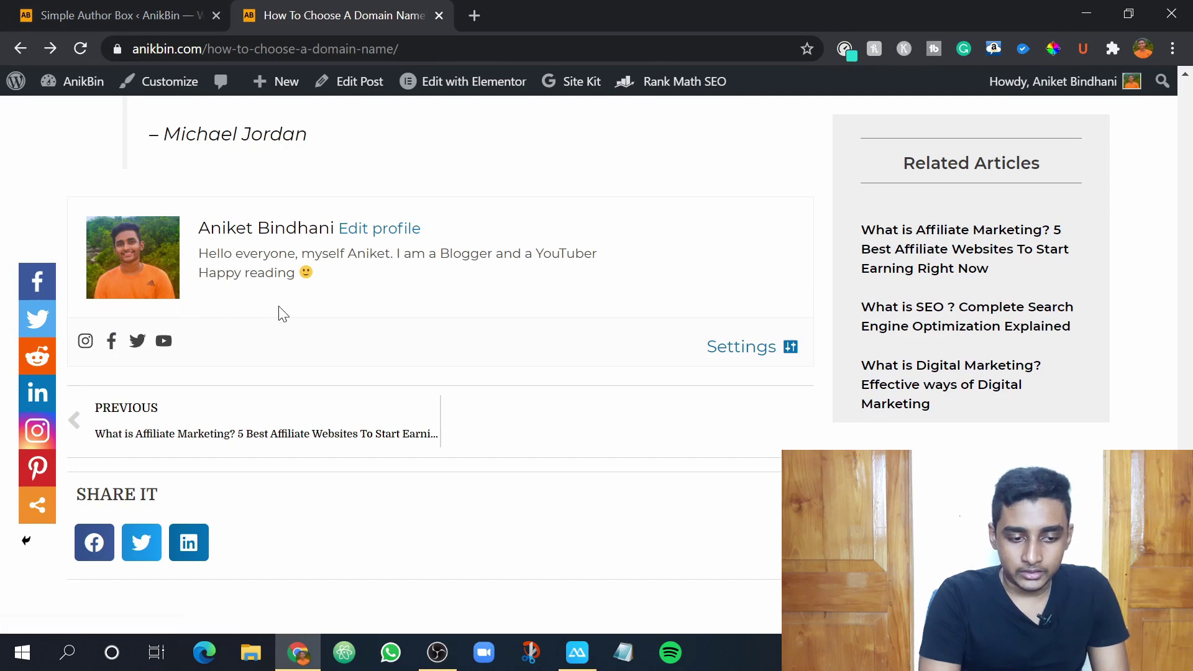
click(151, 11)
scroll(514, 418, down, 3)
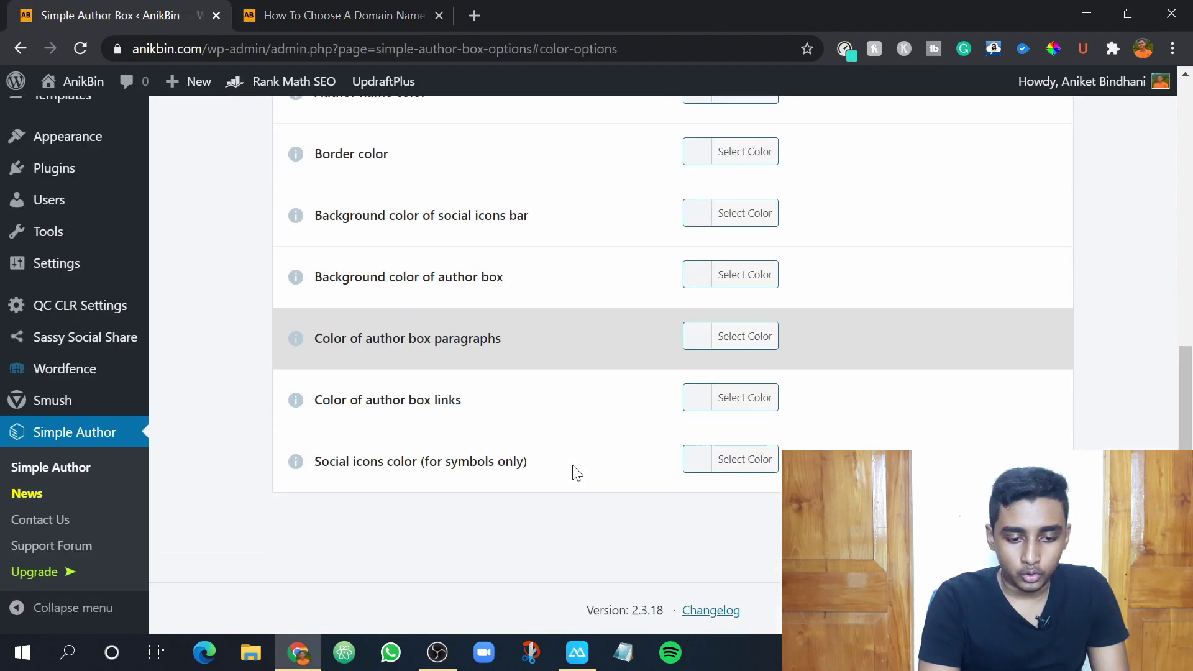
scroll(438, 353, up, 1)
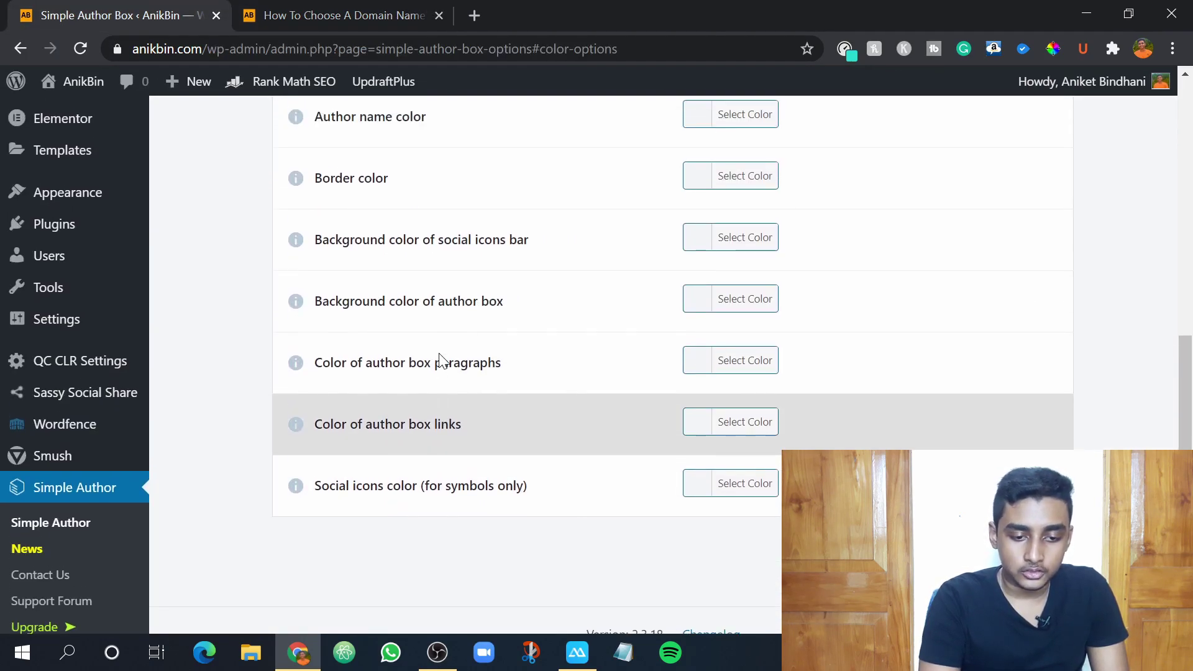
scroll(438, 353, up, 1)
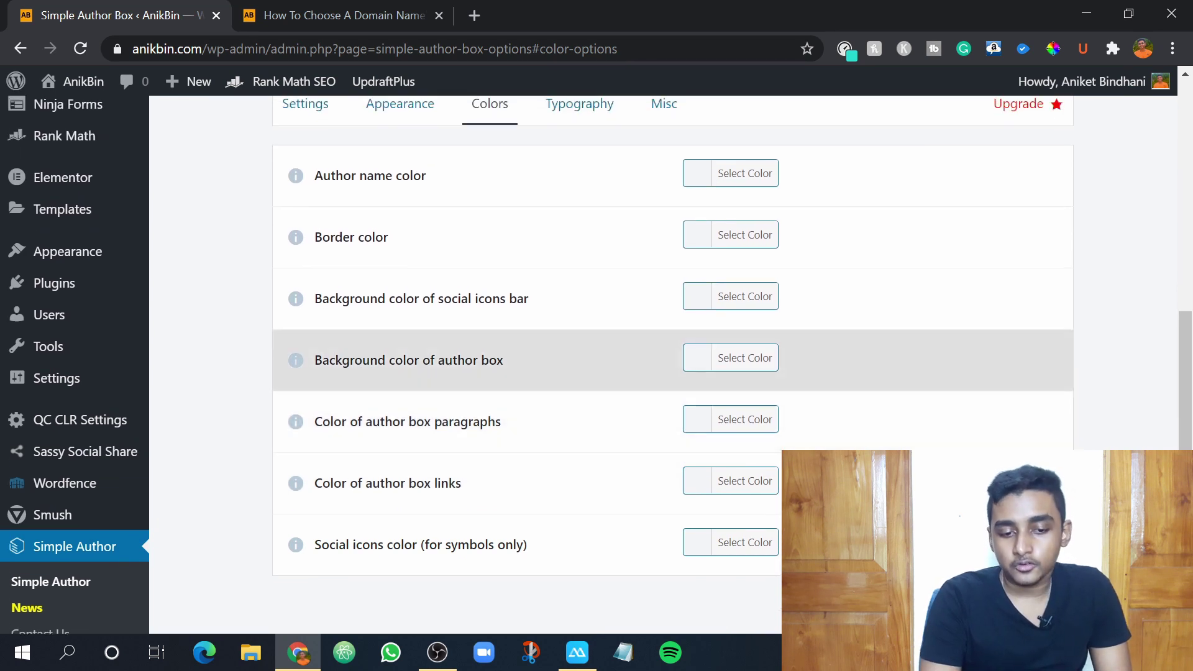
scroll(439, 385, up, 1)
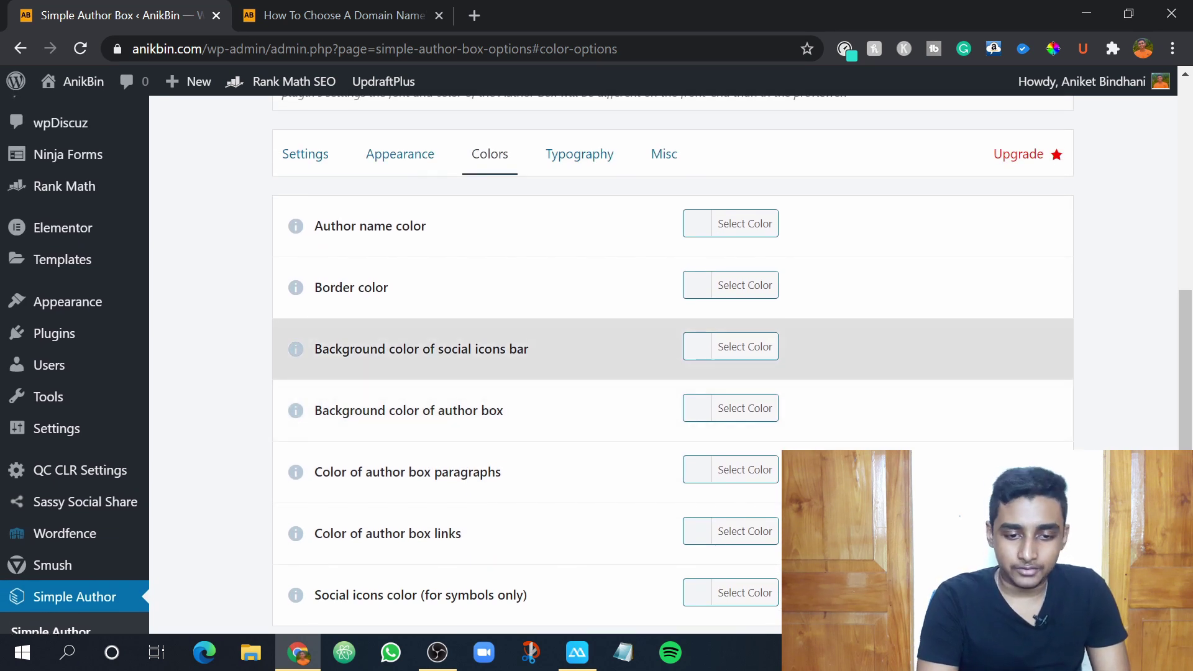
- Review the Typography options for the author name and description fonts, their sizes and the size of social icons
click(573, 153)
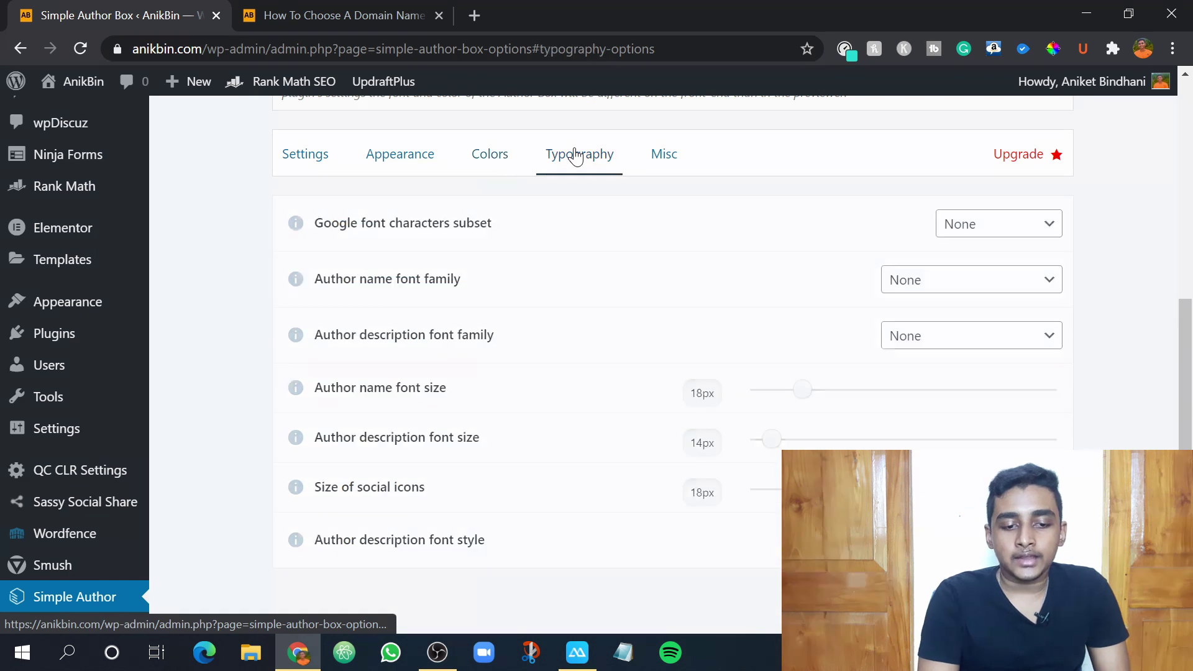
scroll(523, 275, down, 1)
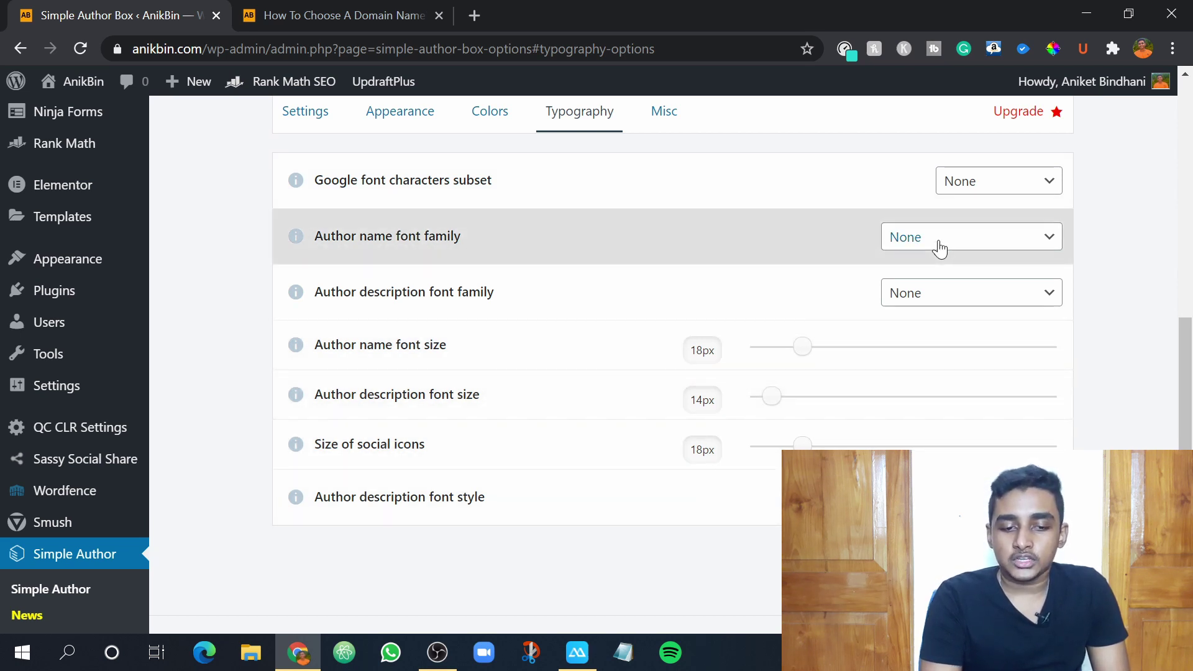
scroll(635, 335, up, 2)
scroll(591, 412, down, 3)
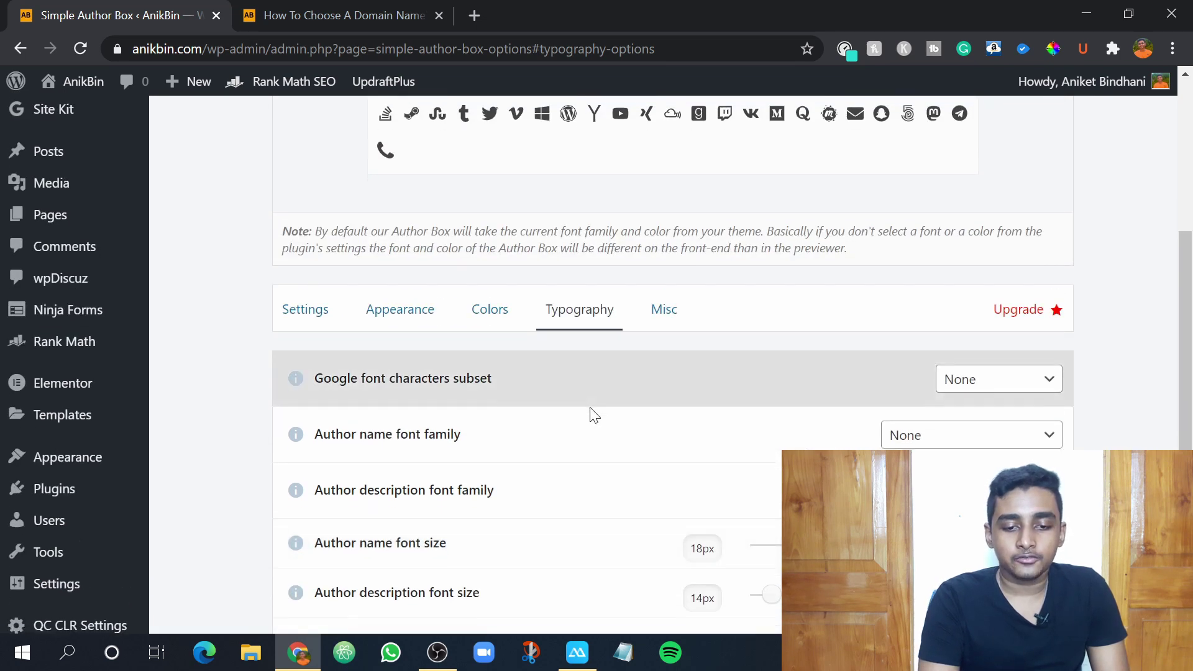
- Check the miscellaneous option for loading generated inline style to the footer and return to the plugin's general settings
click(668, 149)
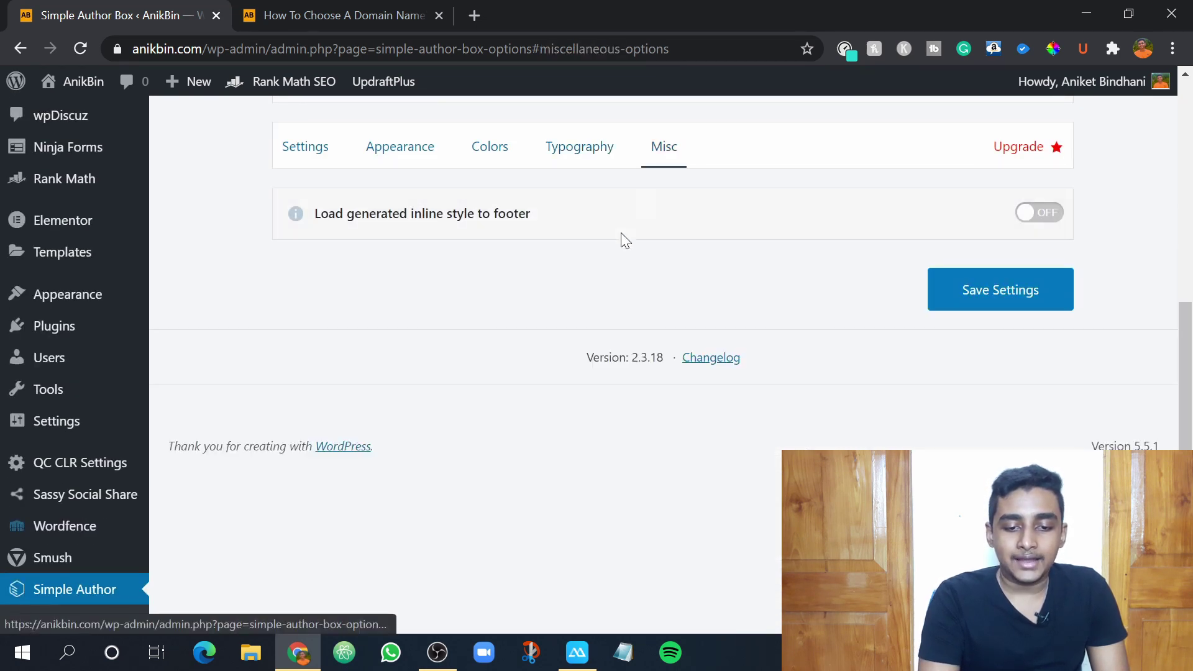
click(300, 147)
scroll(504, 278, up, 5)
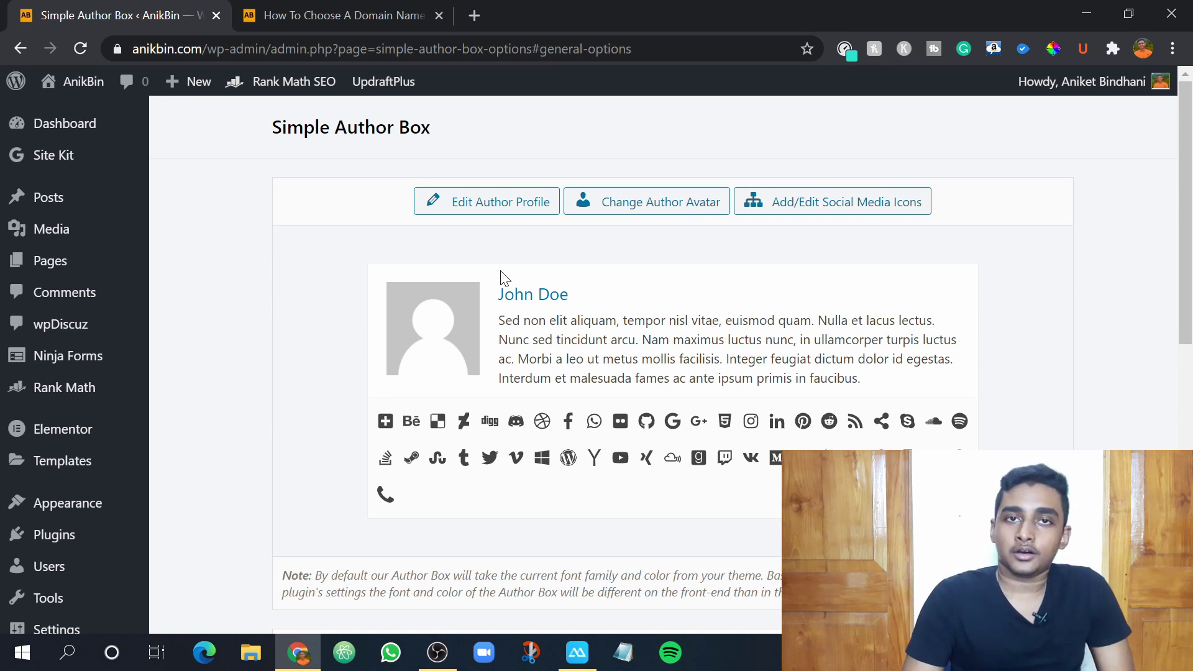
- Open the author profile from the plugin page and review its Biographical Info and Profile Picture fields
click(496, 211)
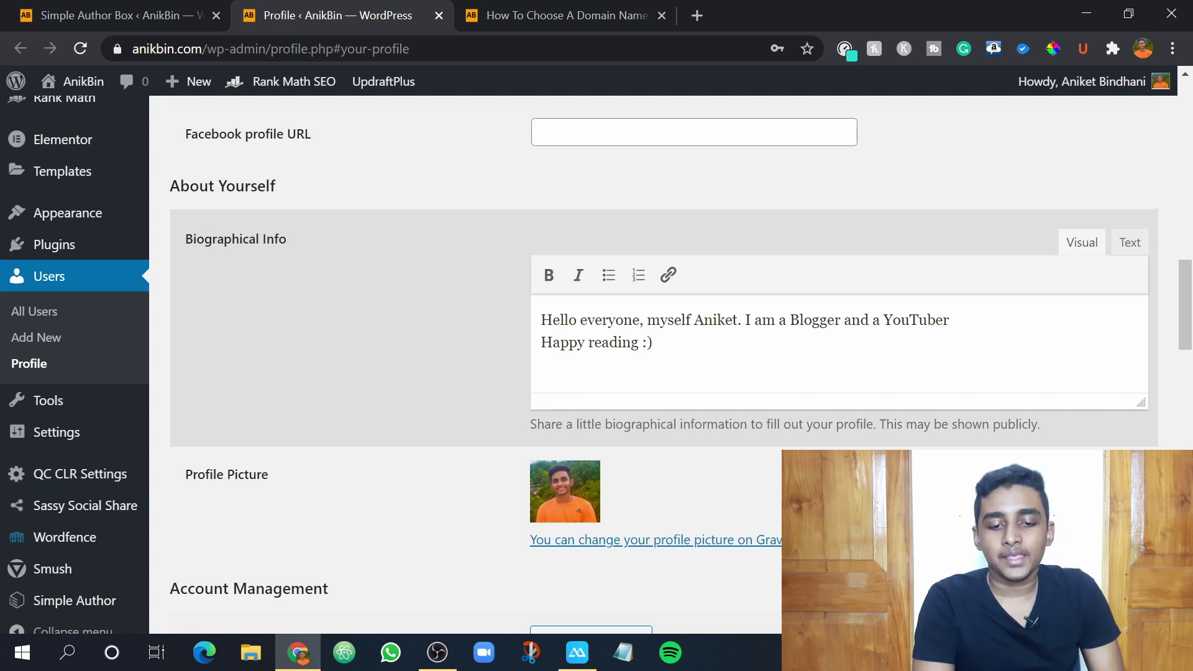
scroll(596, 364, down, 1)
scroll(823, 371, down, 1)
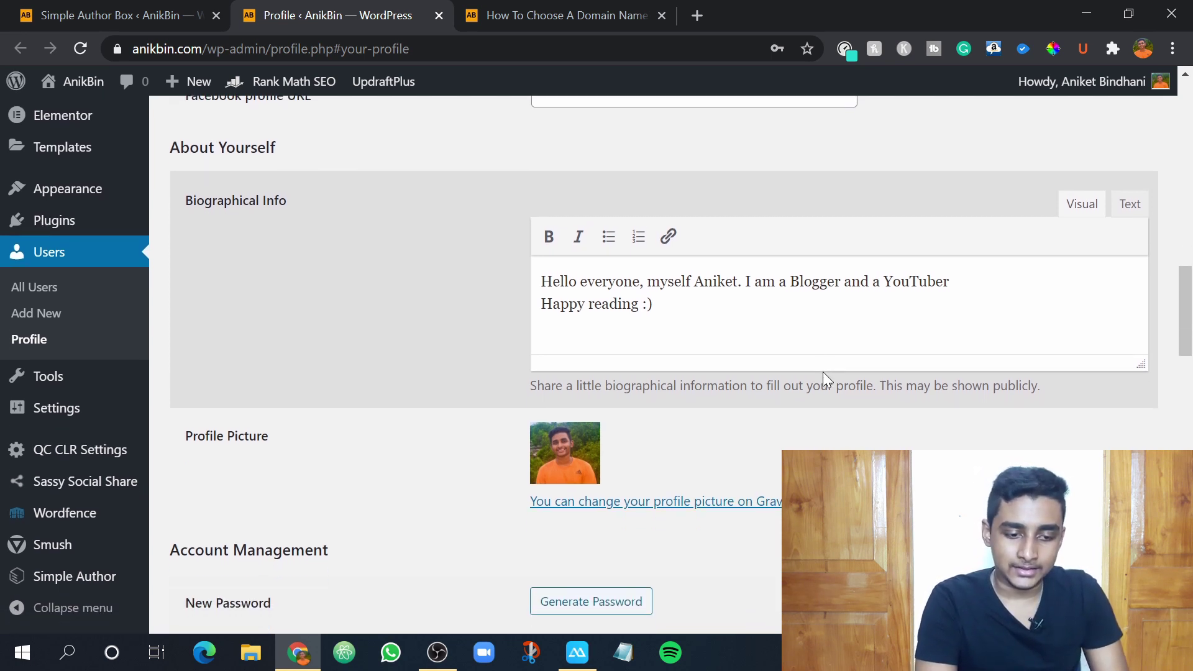
scroll(823, 371, down, 1)
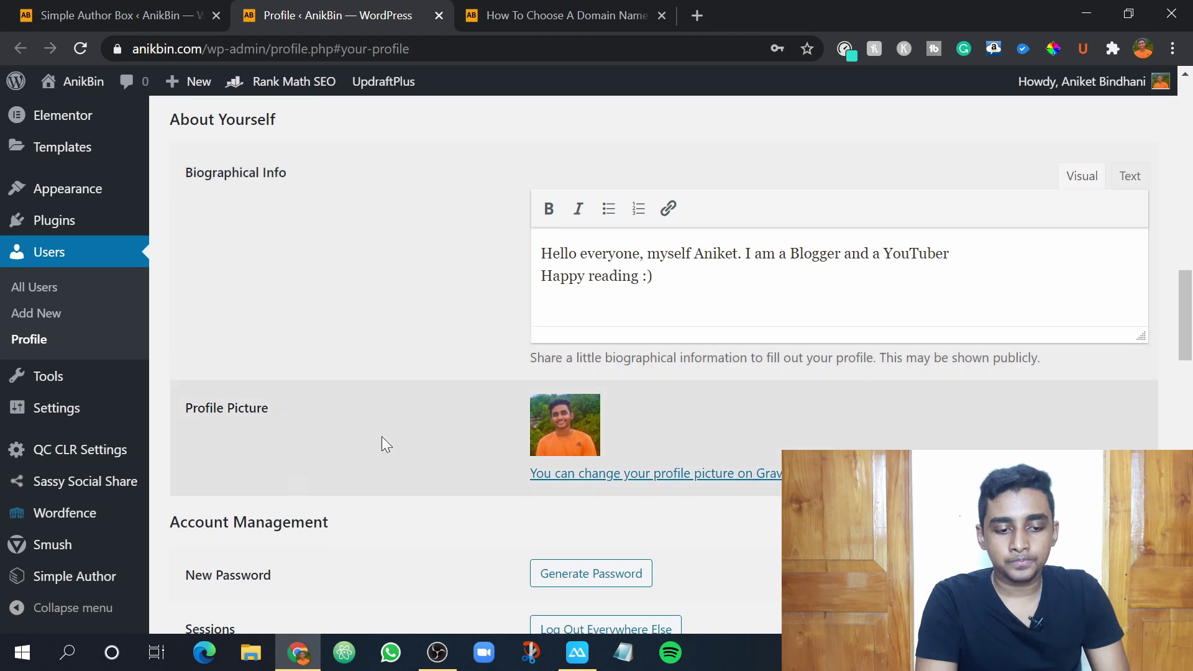